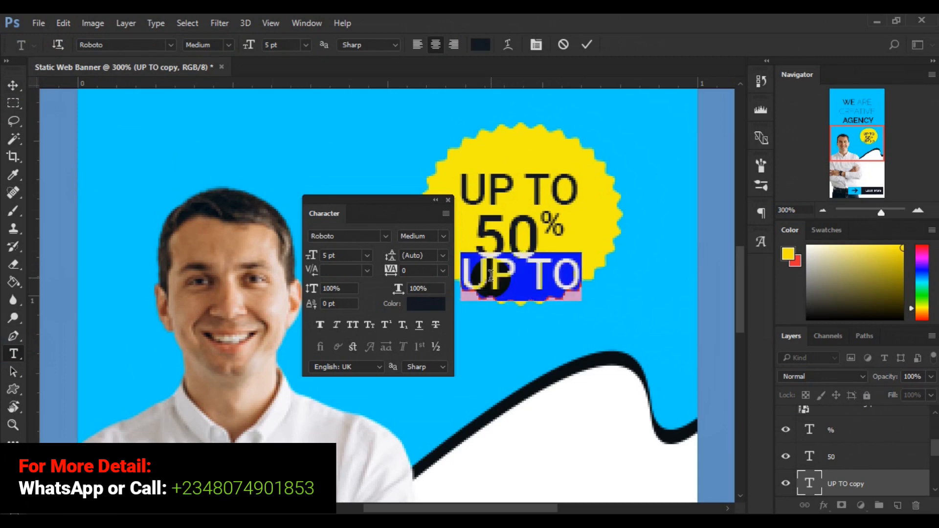
Step: Replace the duplicated "UP TO" text below the 50 with "OFF"
left_click(491, 275)
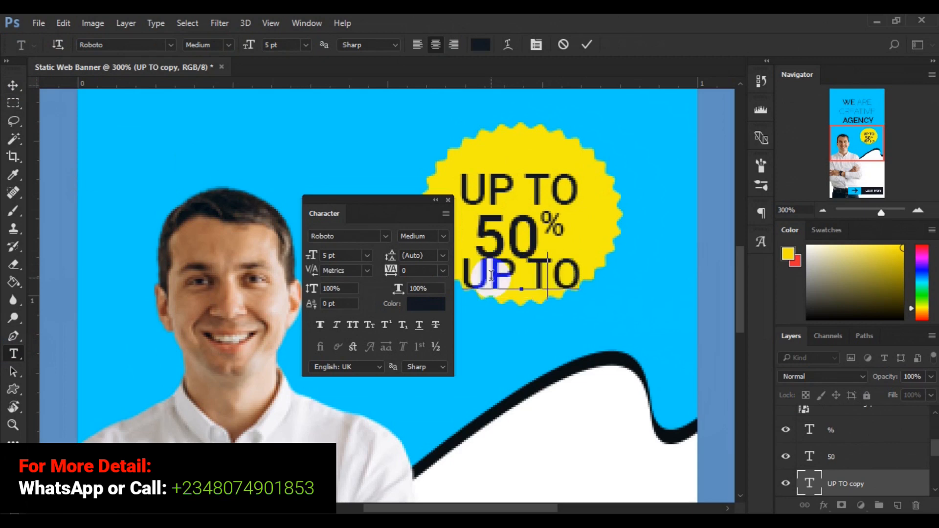
type("FF")
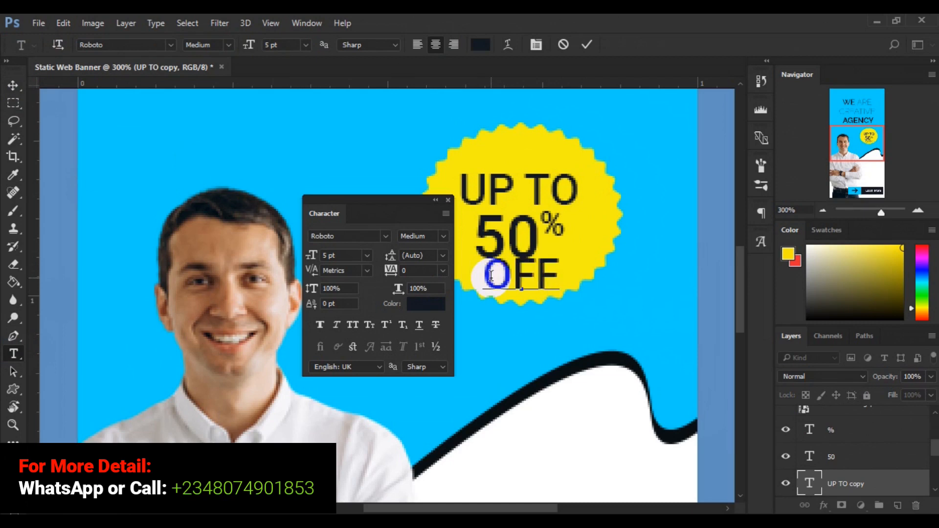
left_click(13, 86)
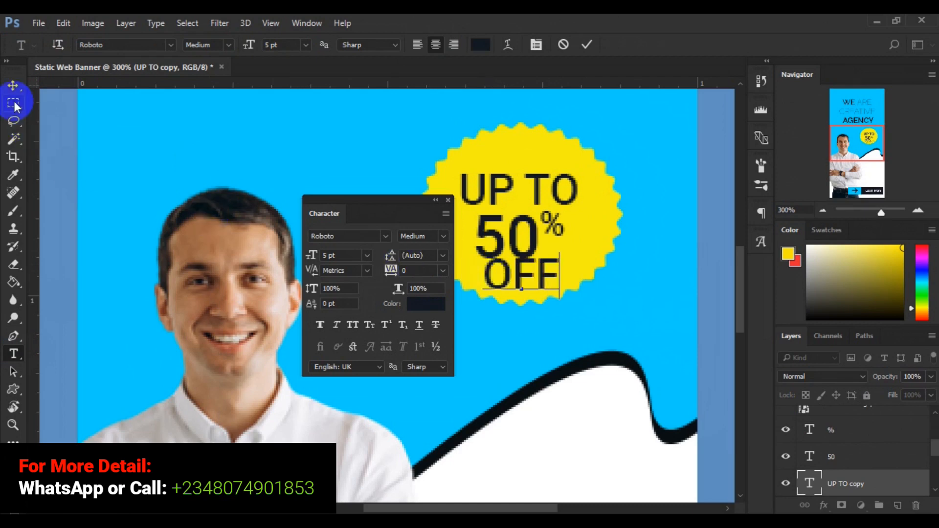
left_click(203, 169)
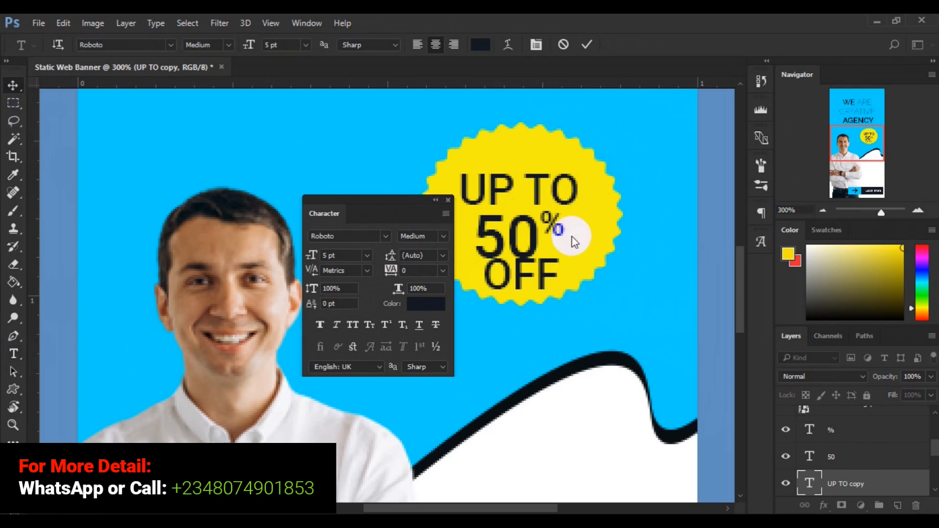
Step: Group the % and 50 text layers and name the group "Percent & 50"
left_click_drag(556, 230, 556, 231)
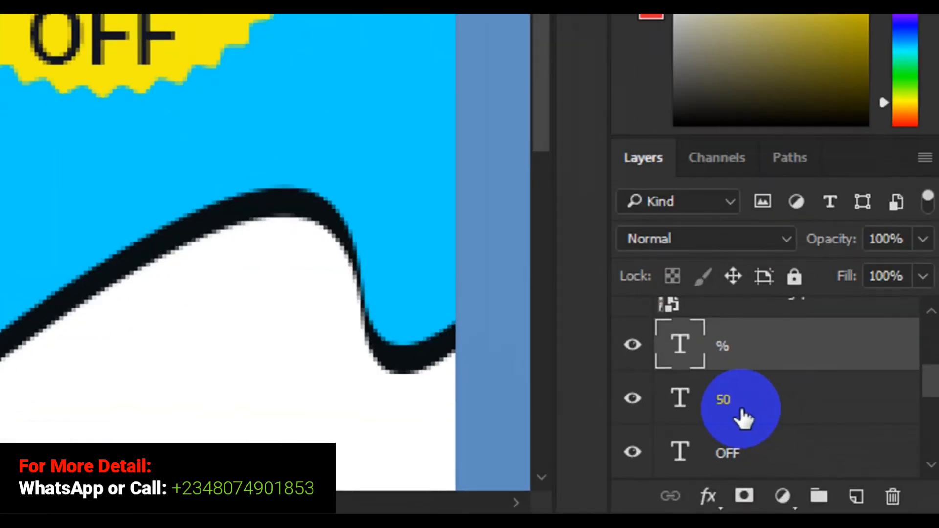
left_click(742, 417, "shift")
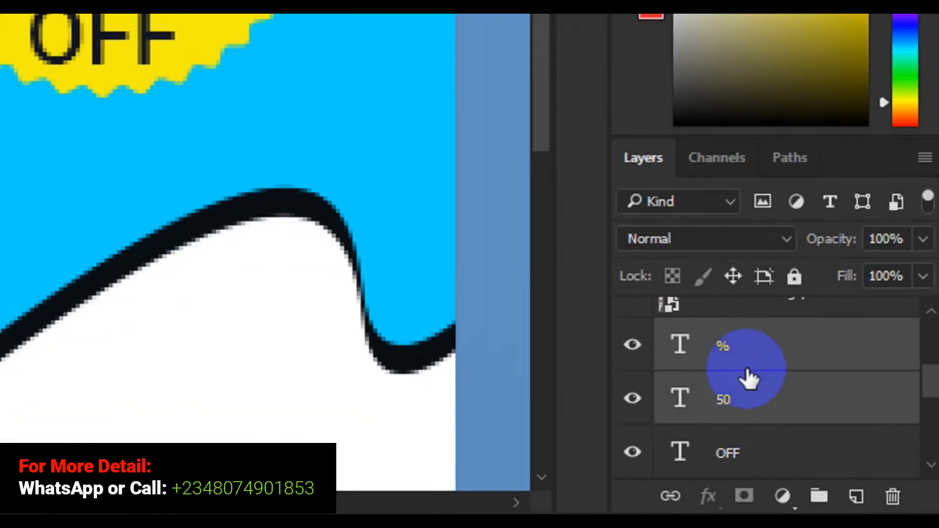
left_click_drag(747, 377, 822, 489)
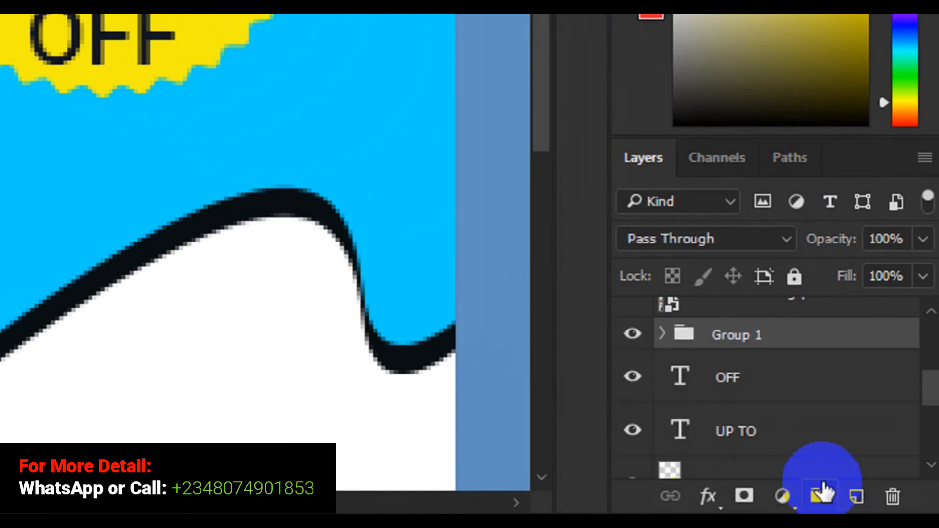
left_click(744, 338)
double_click(746, 337)
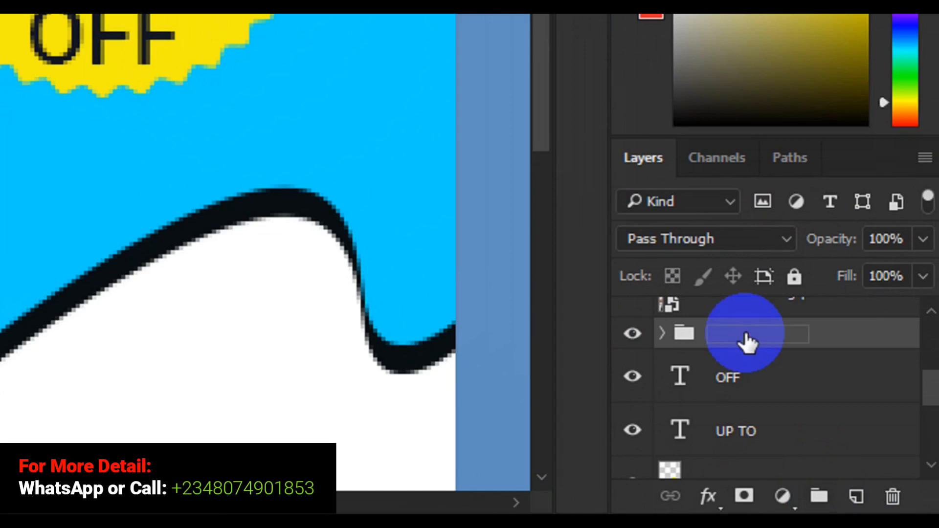
type("Percent")
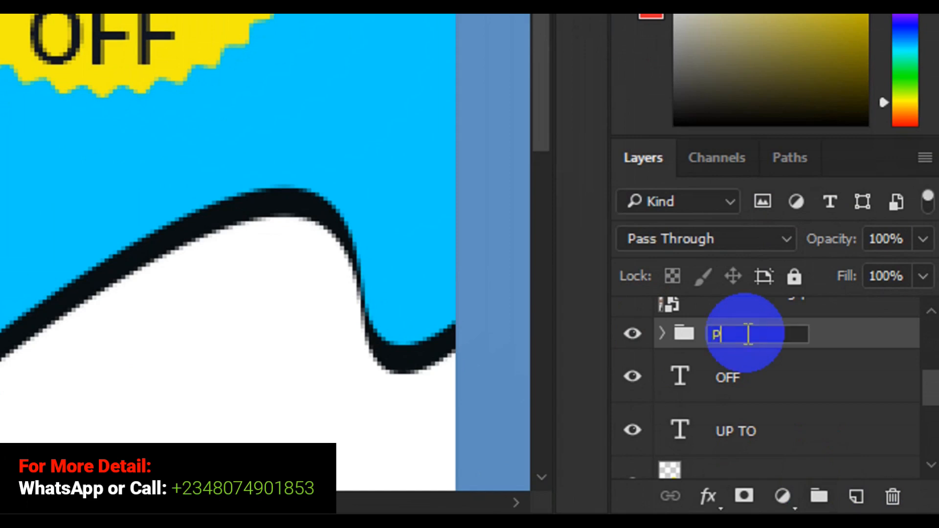
type(" & 50")
key("Return")
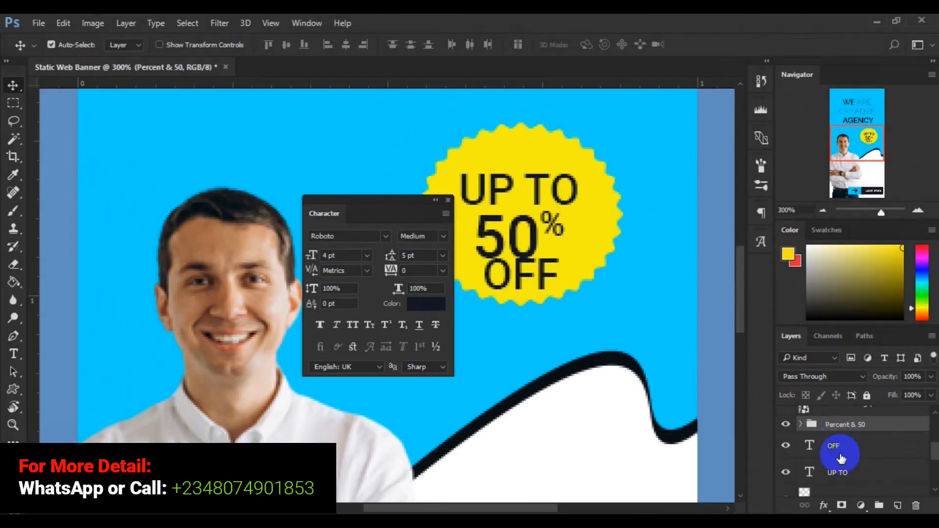
Step: Hide the OFF text layer
left_click(838, 453)
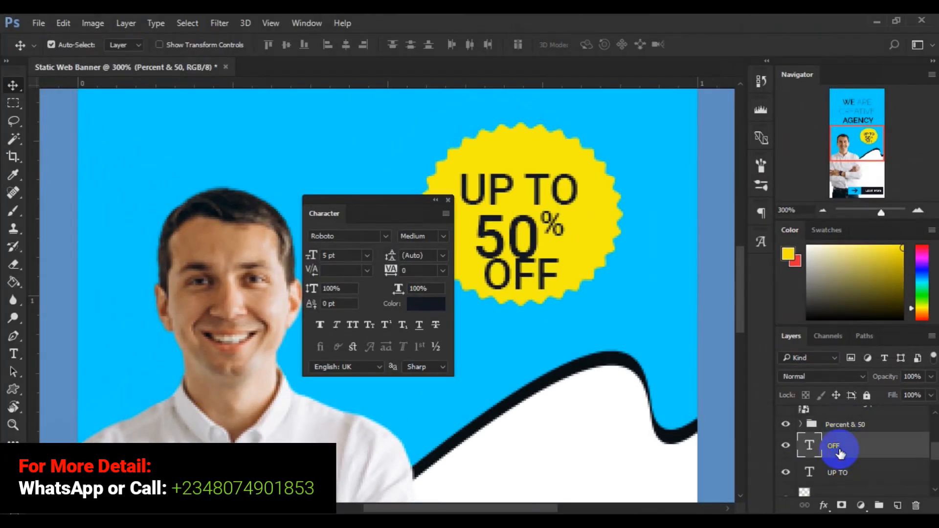
left_click(785, 446)
left_click(785, 446)
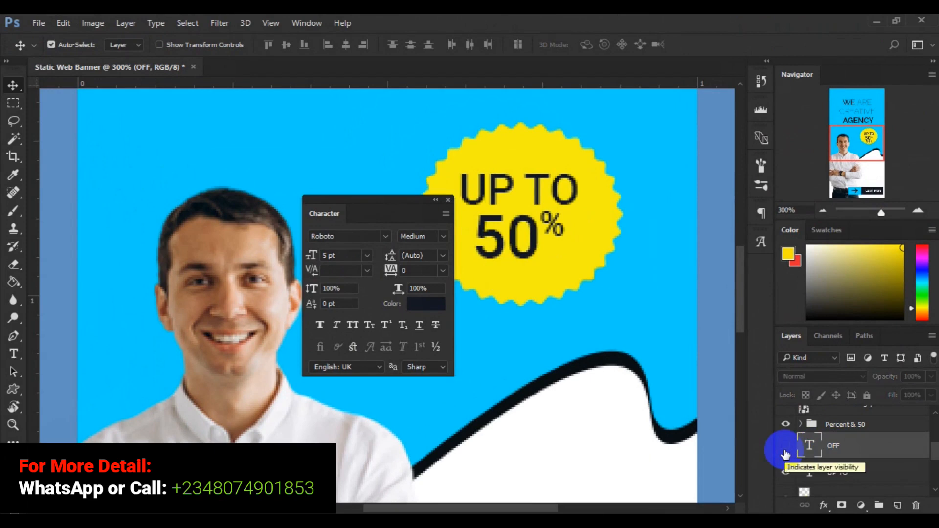
Step: Align the Percent & 50 group and the UP TO text layer on their horizontal centers
left_click(837, 425)
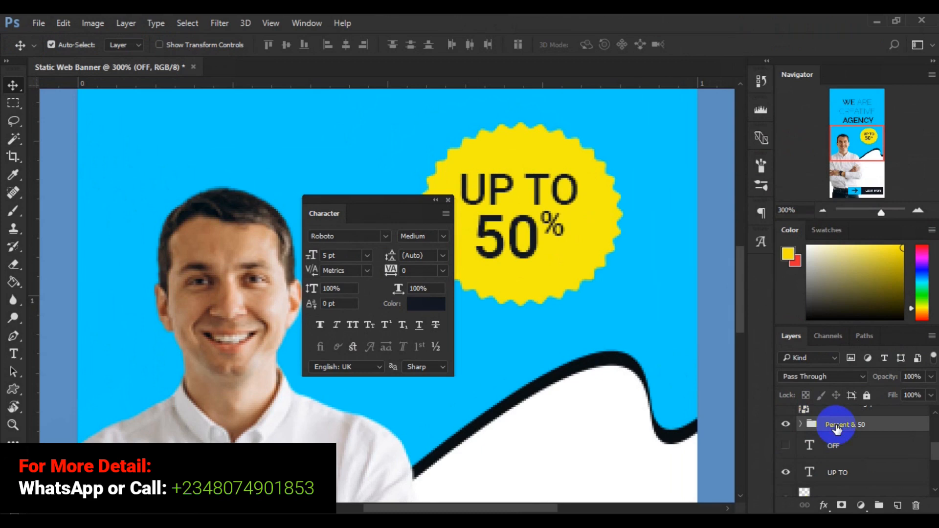
left_click(837, 478, "ctrl")
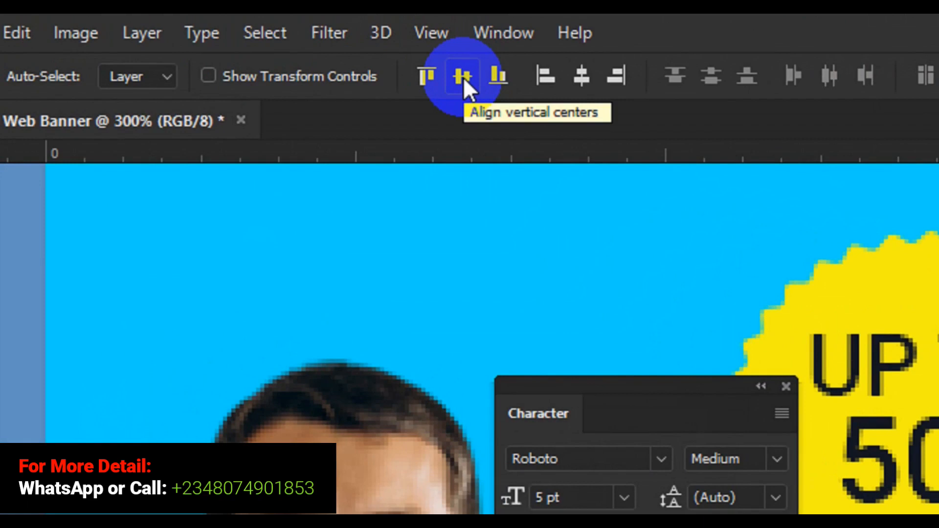
left_click(463, 77)
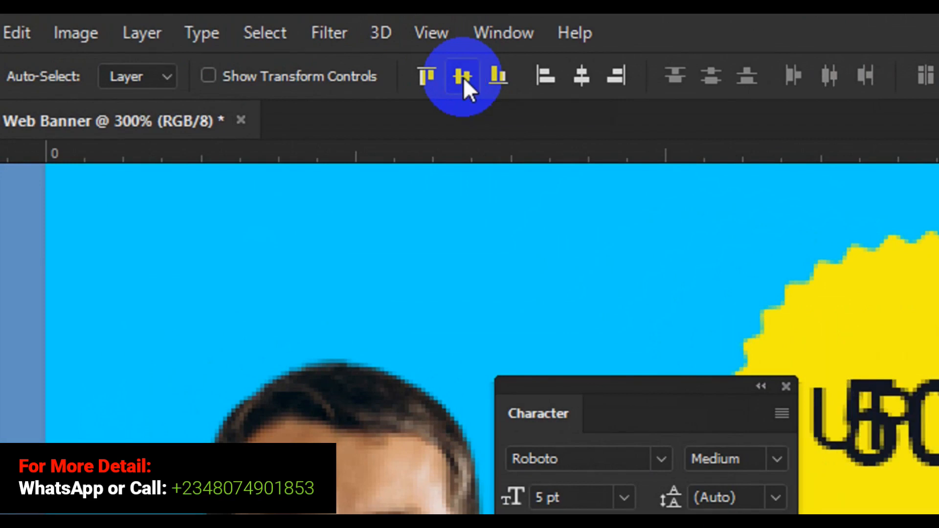
key("ctrl+z")
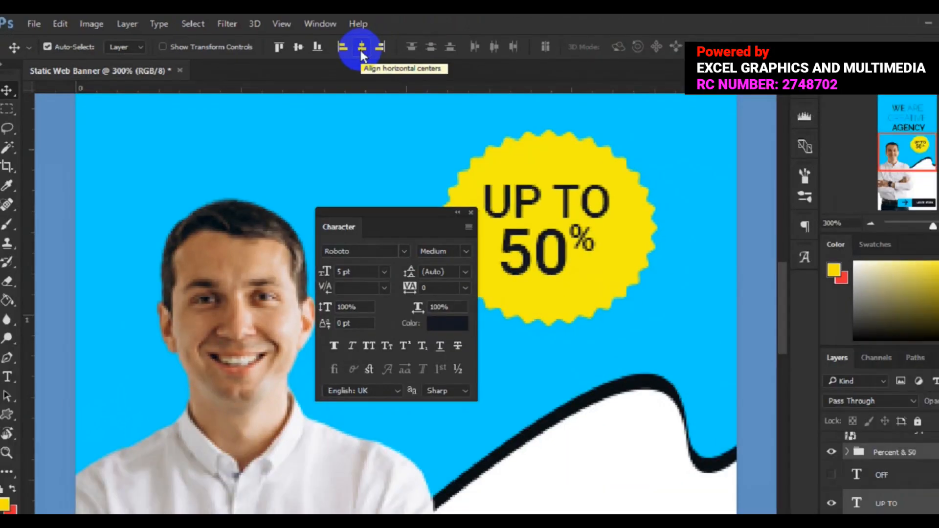
left_click(362, 47)
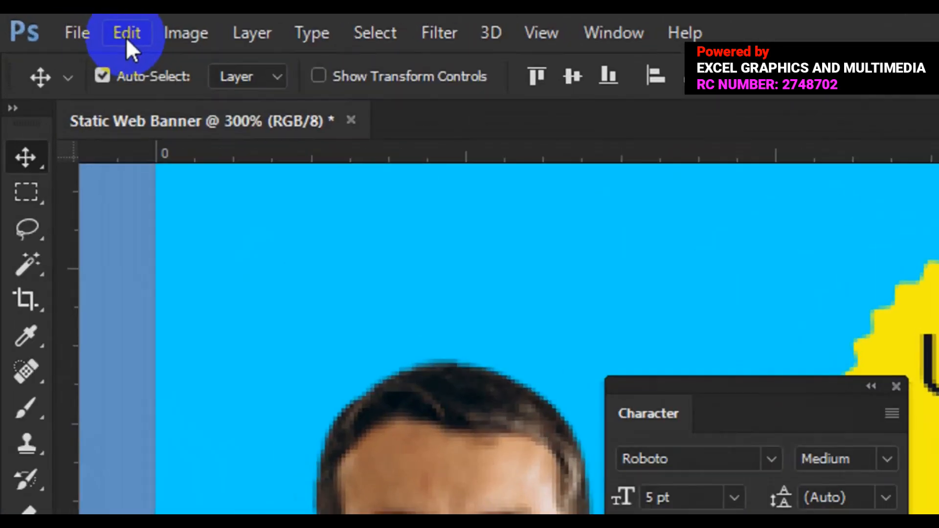
Step: Free Transform the Percent & 50 group with the UP TO text, moving them up and right in the badge to about X 217, Y 257.5 px
left_click(125, 34)
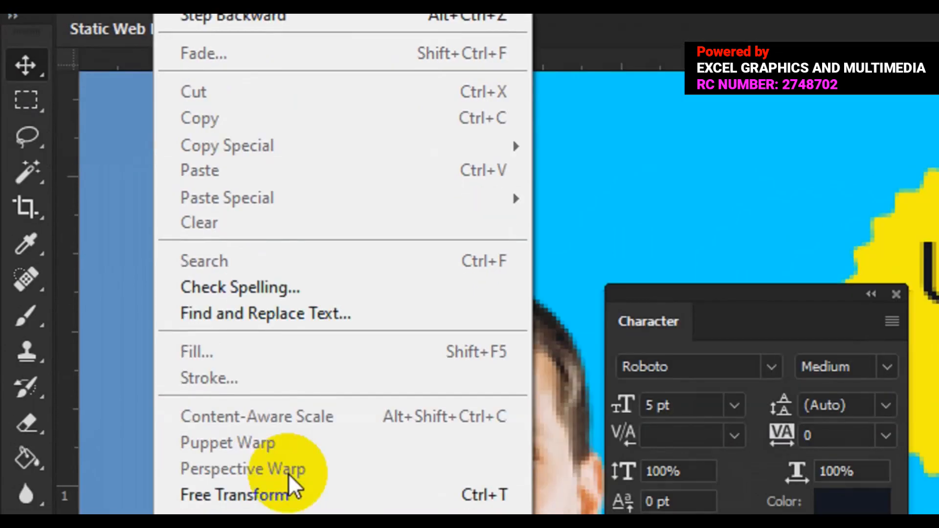
left_click(290, 493)
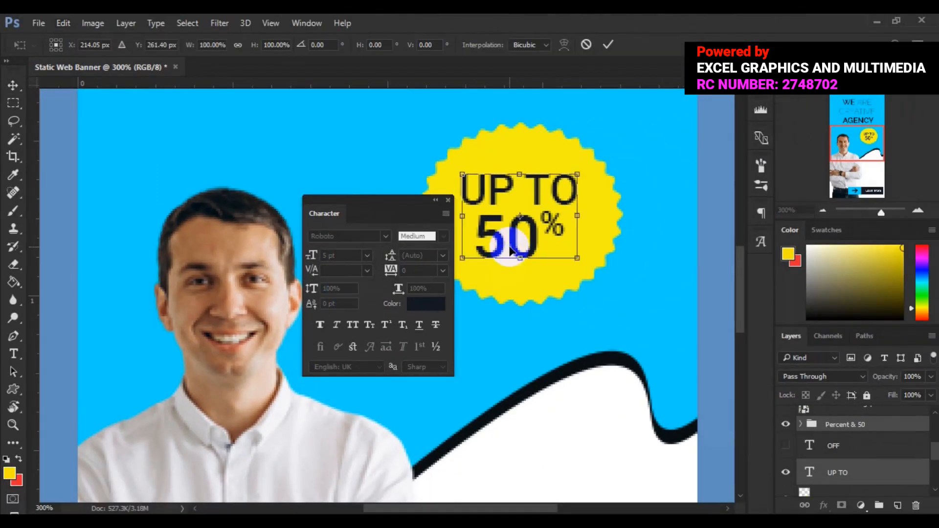
left_click_drag(514, 237, 516, 241)
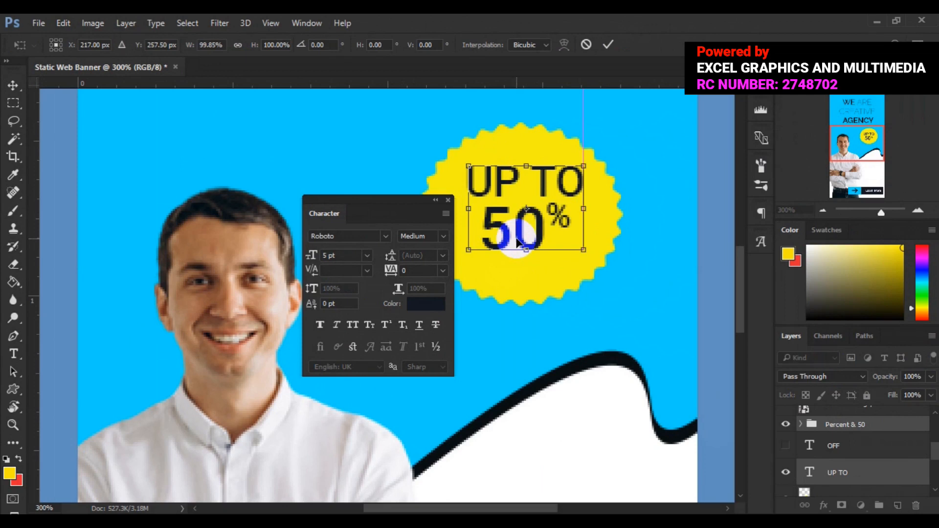
left_click(605, 49)
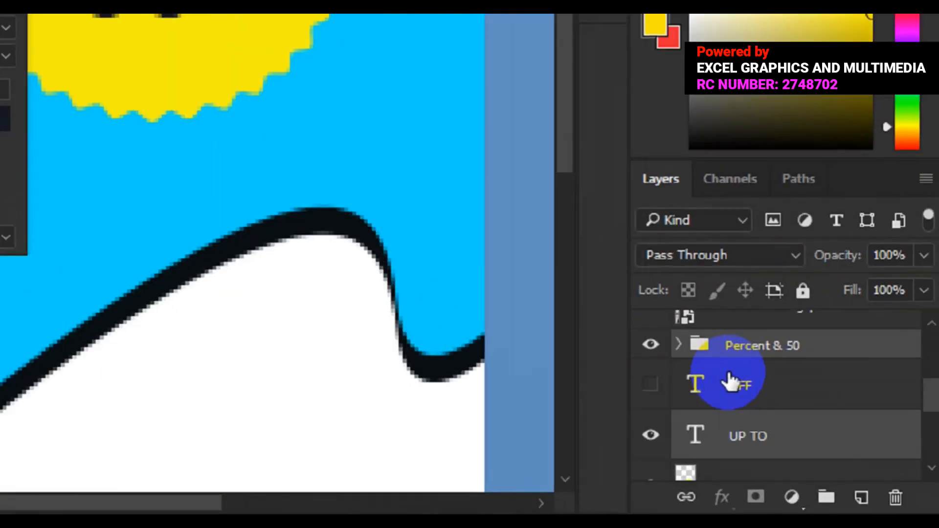
Step: Show the OFF text layer again and nudge it slightly left to center it beneath the 50
left_click(830, 445)
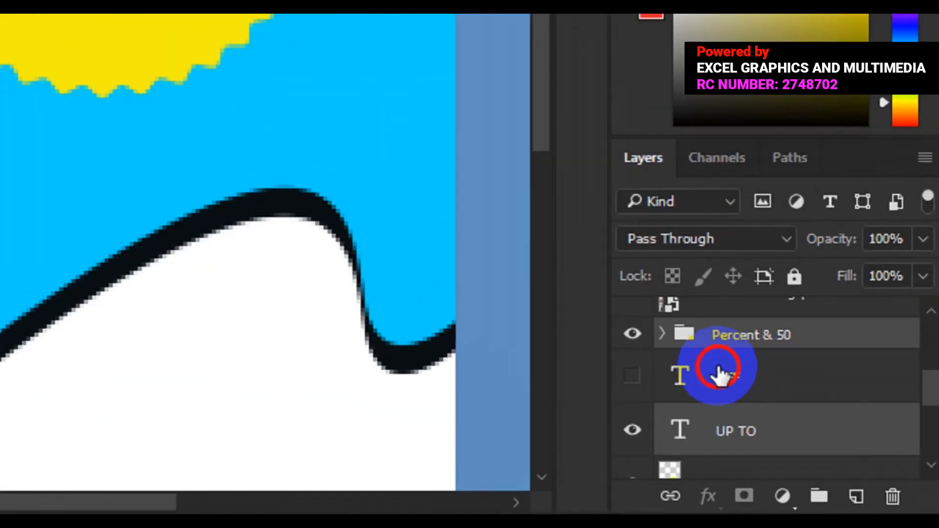
left_click(632, 377)
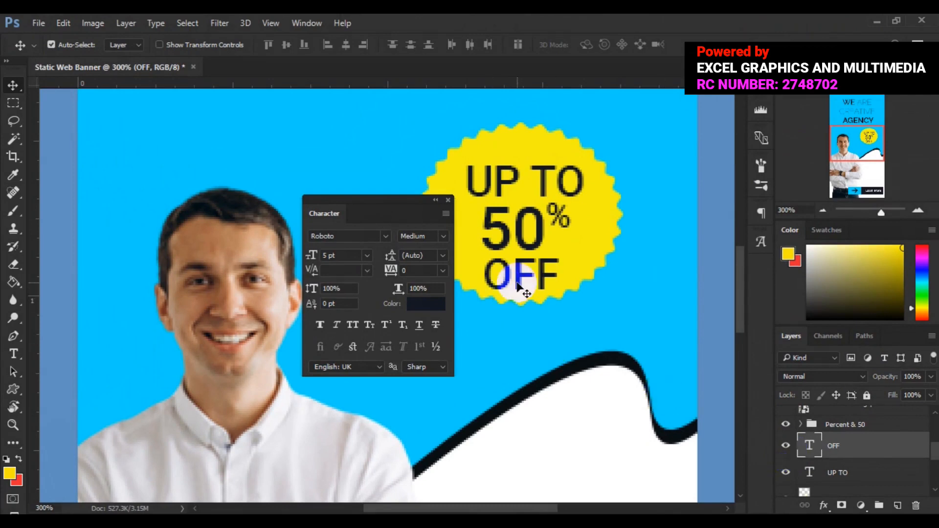
left_click(515, 278)
left_click_drag(515, 279, 515, 278)
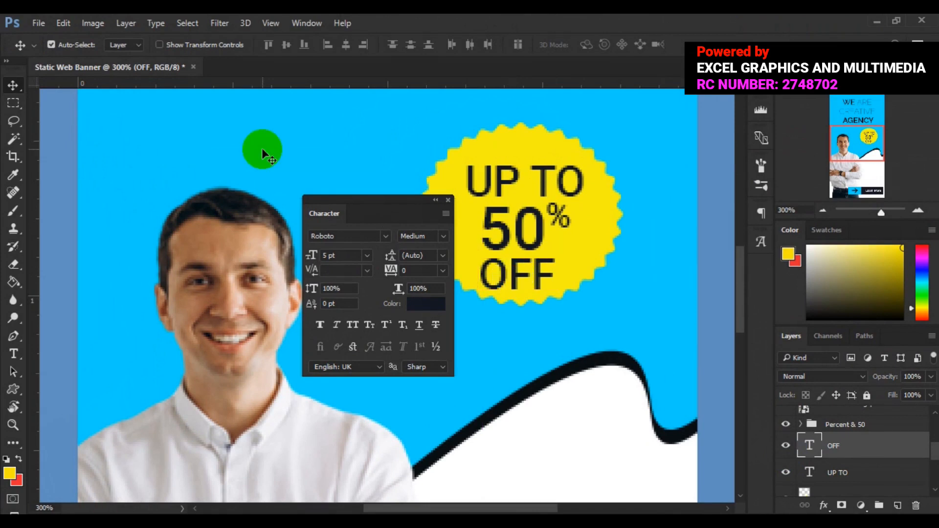
Step: Set the font style of the OFF text to Light
left_click(7, 353)
left_click_drag(511, 272, 522, 272)
left_click(513, 276)
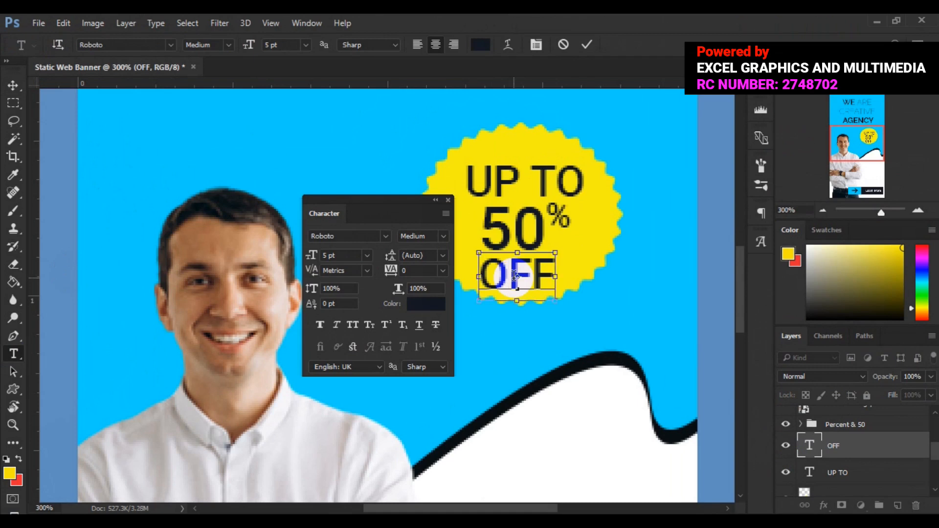
double_click(515, 275)
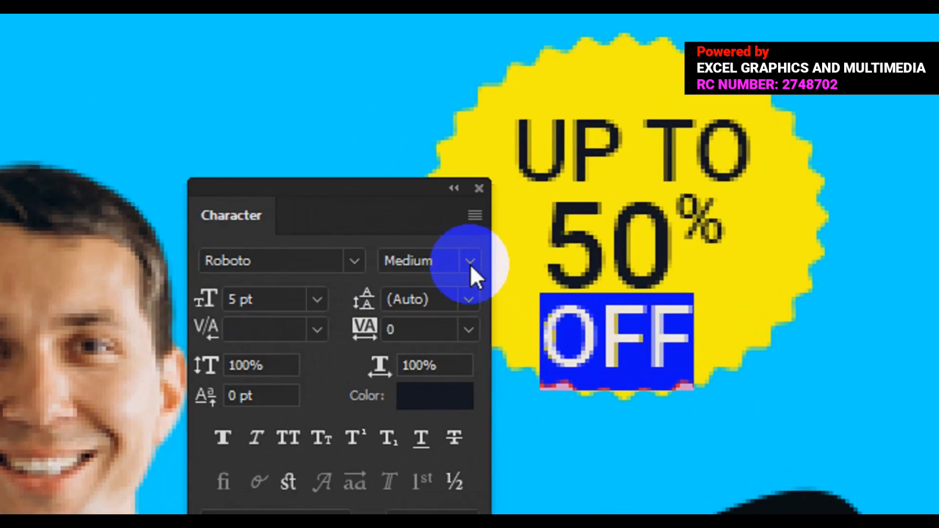
left_click(444, 237)
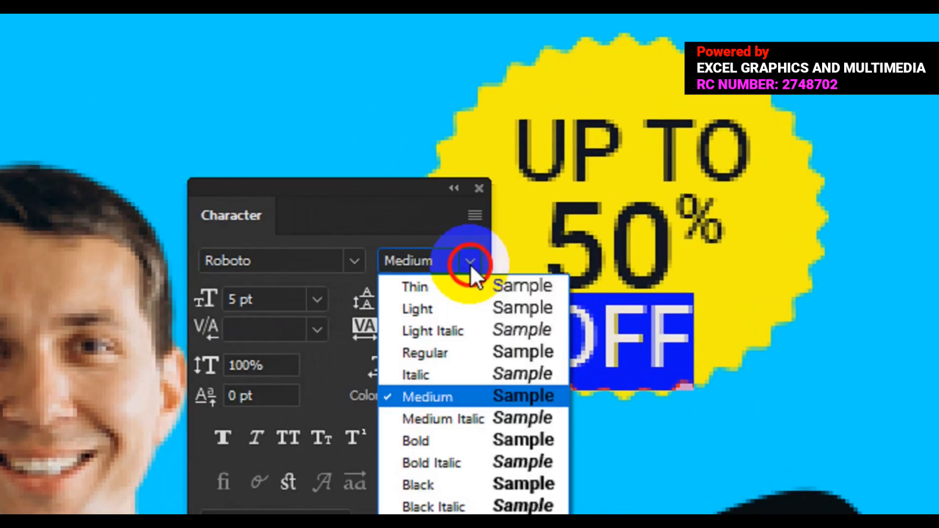
left_click(448, 310)
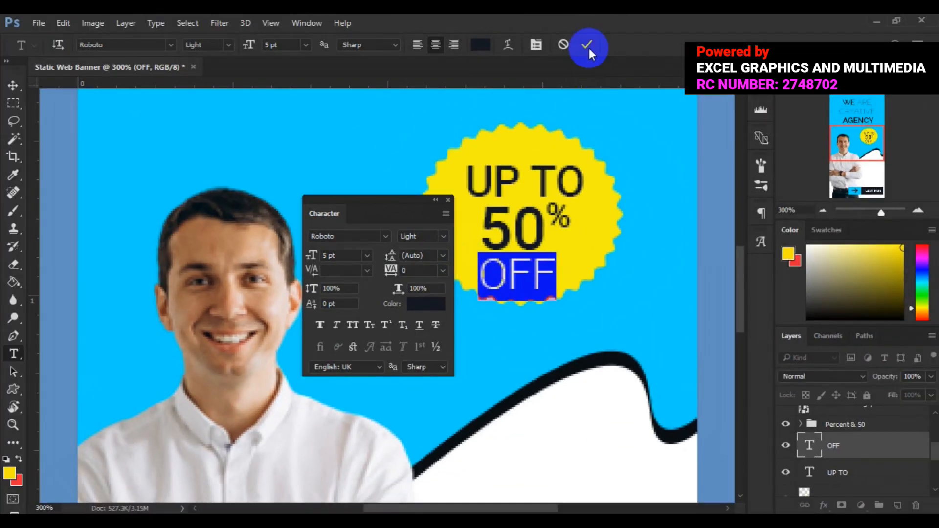
left_click(587, 45)
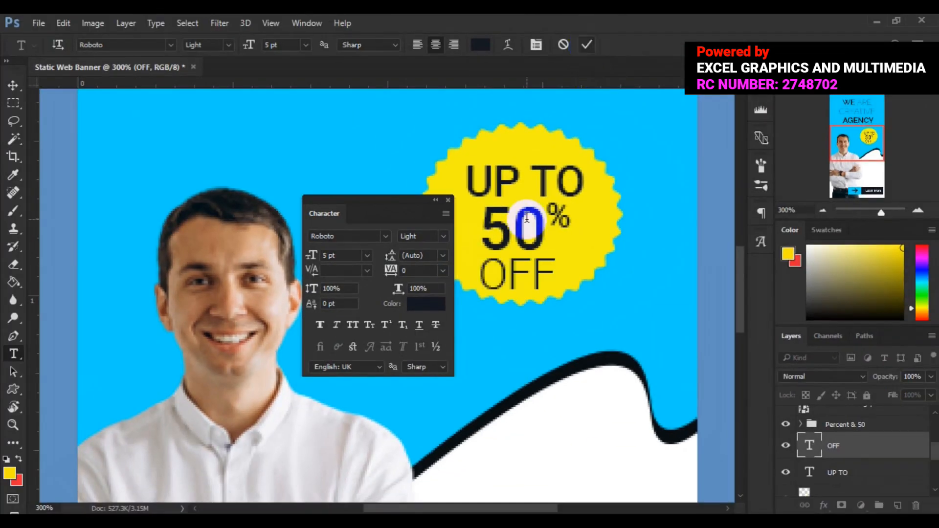
Step: Set the font style of the UP TO text to Light
left_click(496, 181)
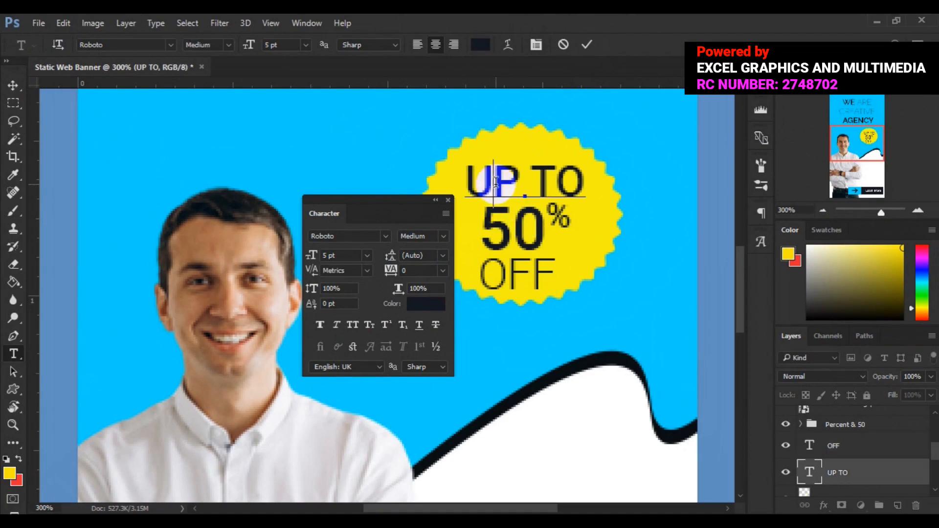
key("ctrl+a")
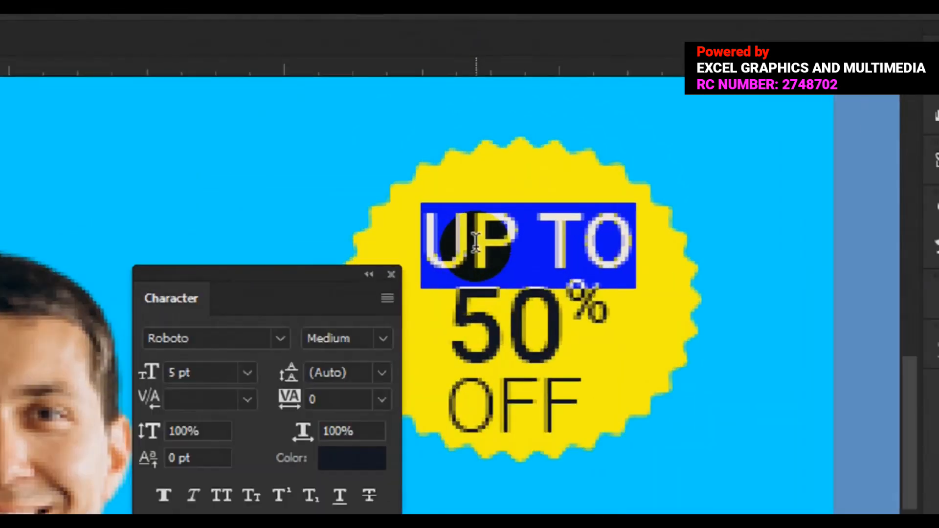
left_click(389, 341)
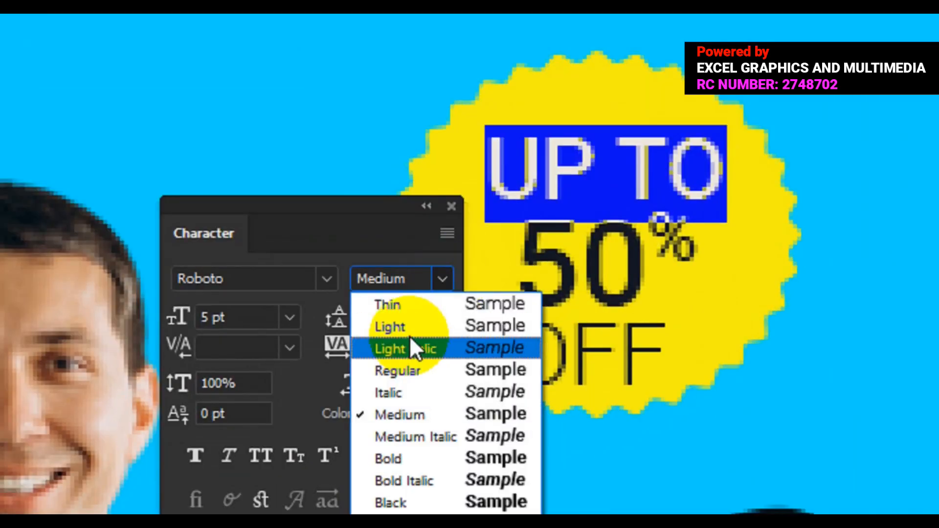
left_click(410, 333)
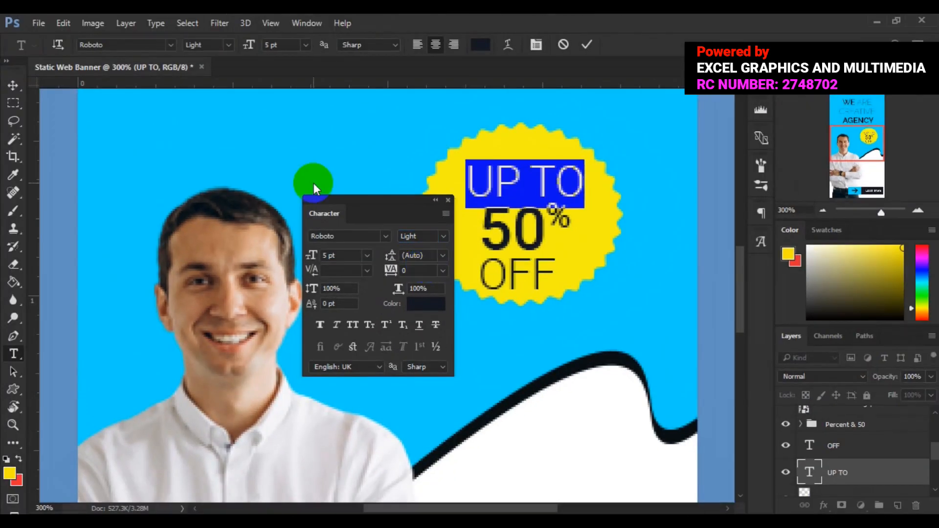
left_click(13, 86)
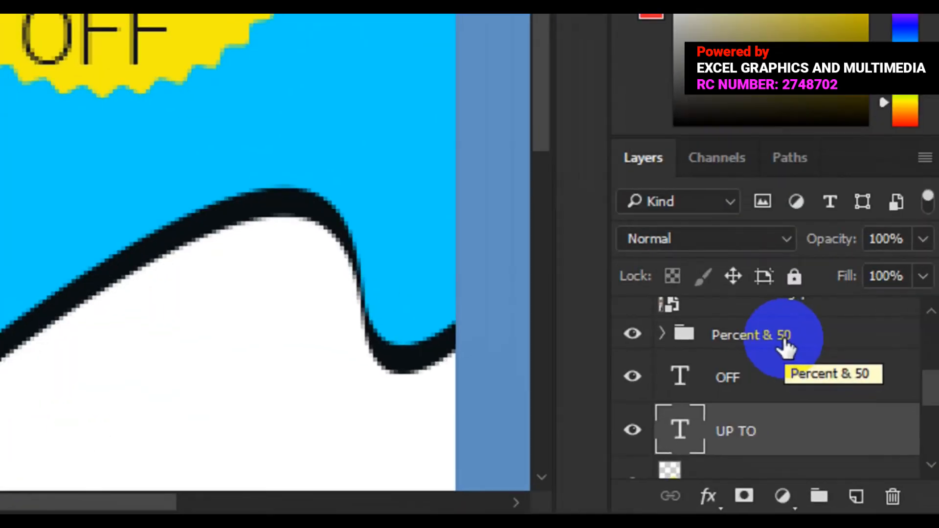
Step: Group the Percent & 50 group with the OFF and UP TO text layers and rename the new group "promo layers"
left_click(784, 343, "shift")
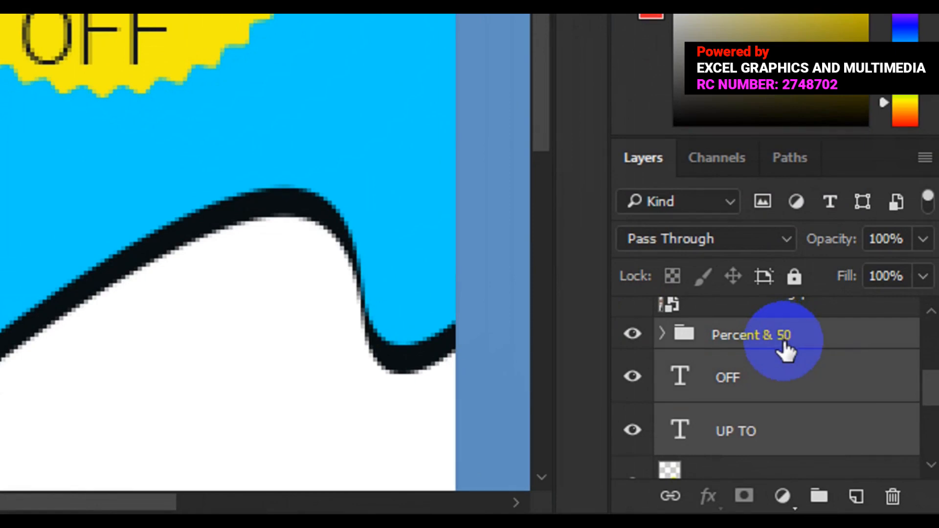
left_click_drag(784, 348, 817, 490)
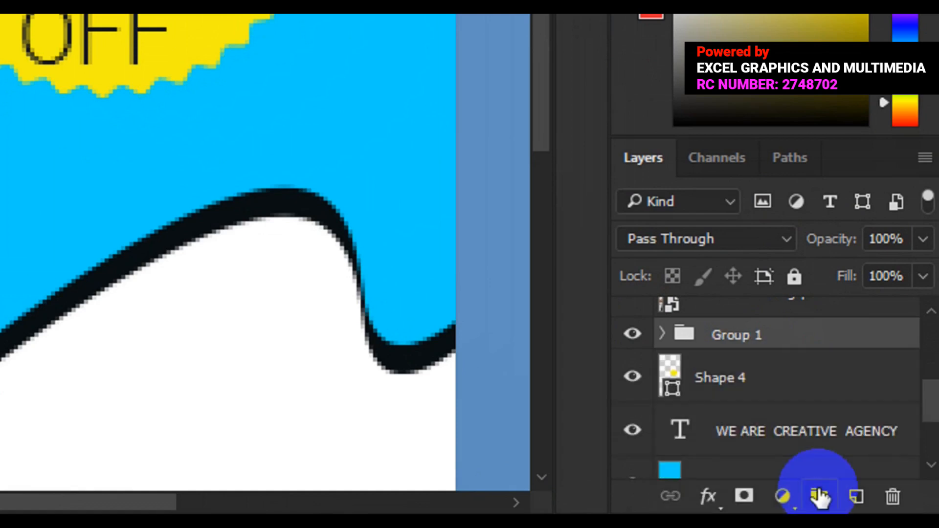
left_click(739, 343)
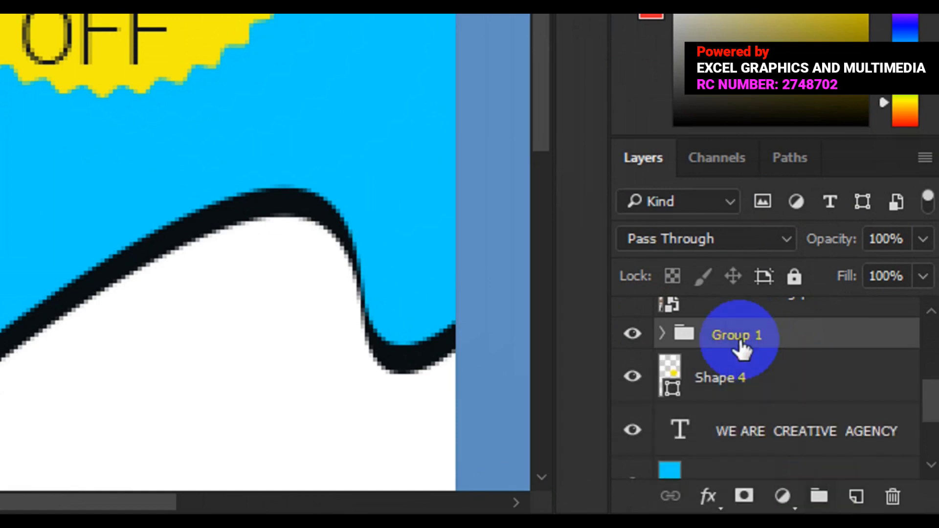
double_click(742, 343)
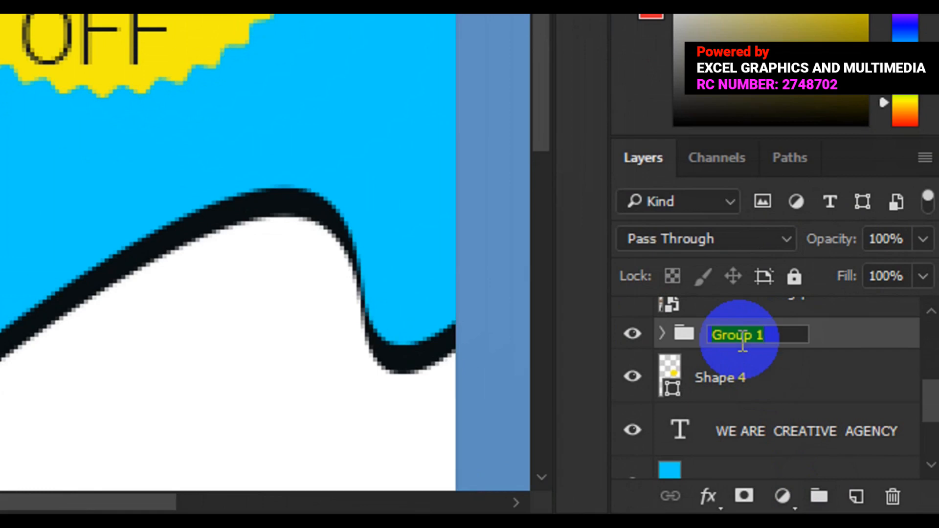
type("promo la")
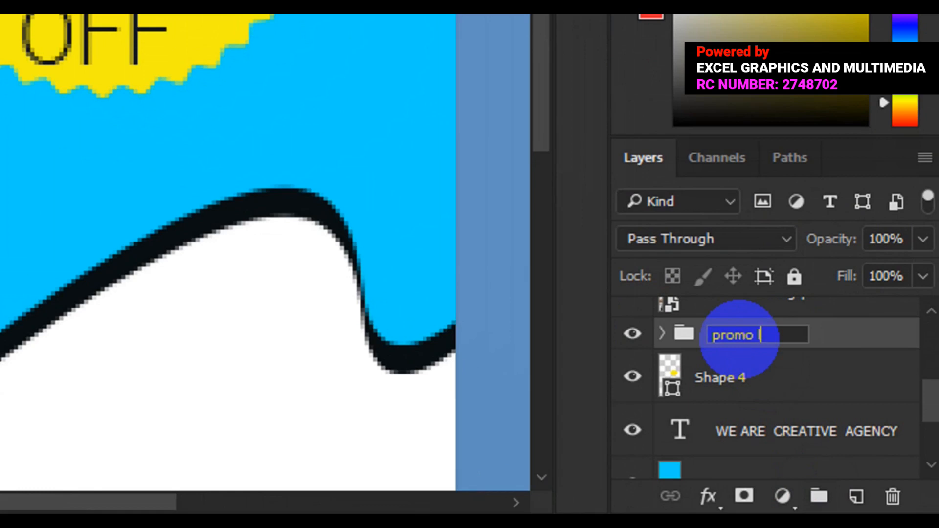
type("yers")
key("Return")
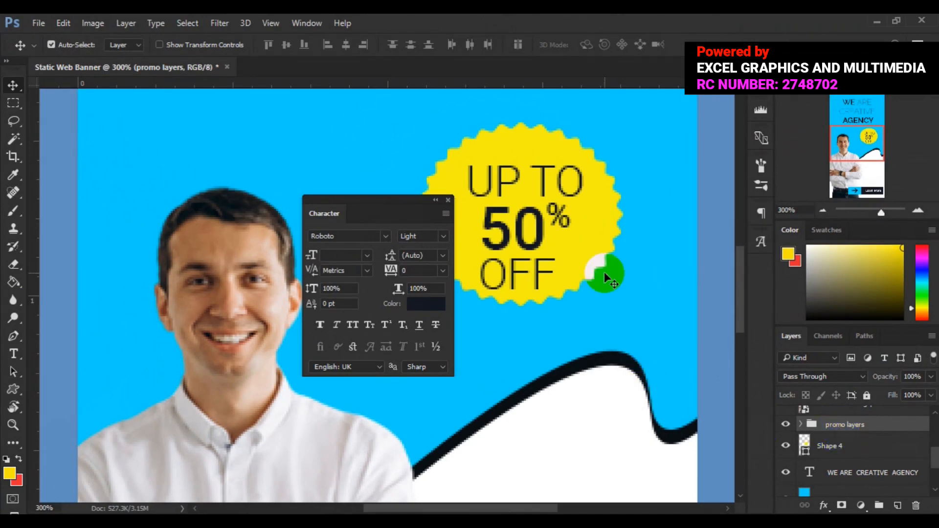
Step: Center the promo layers group on the yellow badge shape both vertically and horizontally, and hide the character settings
left_click(595, 254)
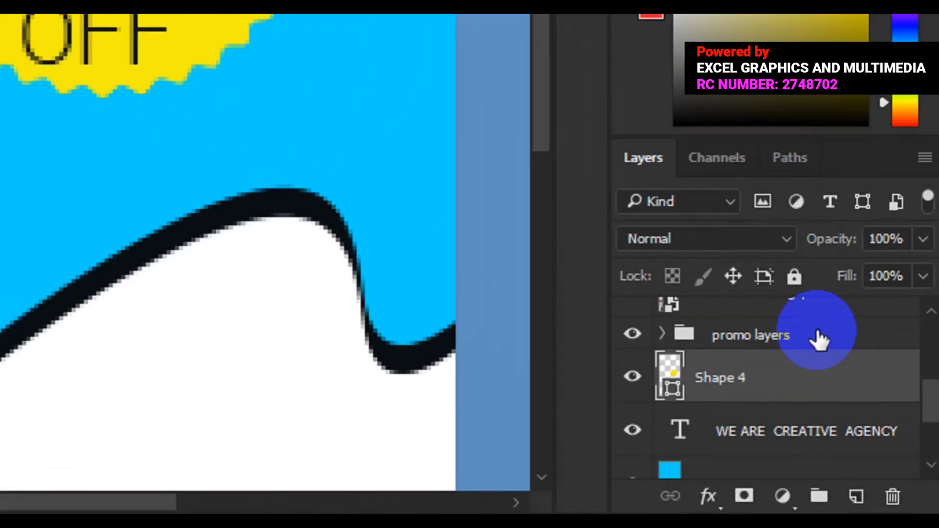
left_click(803, 339)
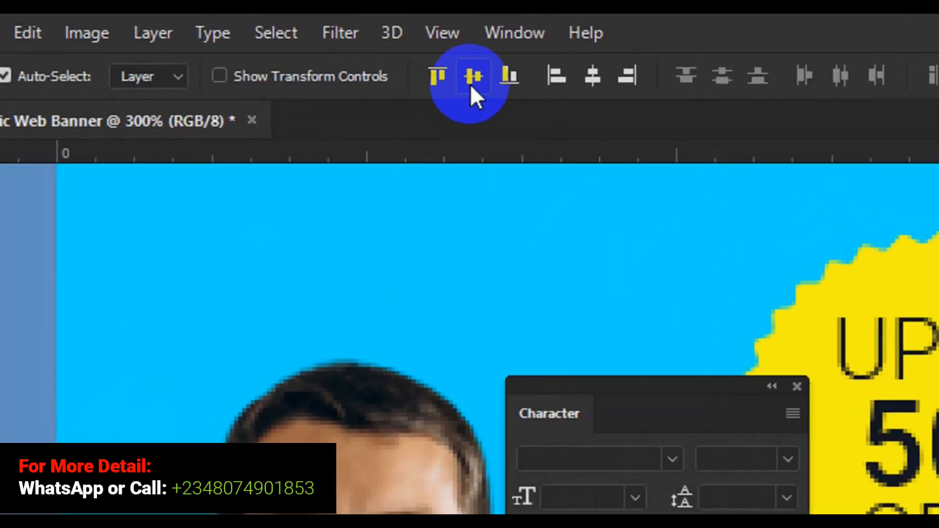
left_click(471, 85)
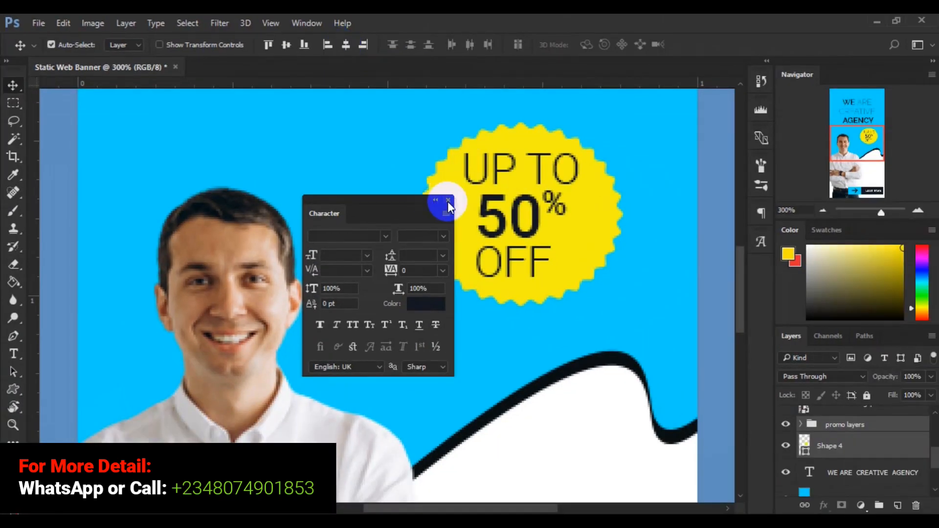
left_click(448, 201)
Step: Free Transform the badge shape and promo layers group together, scaling them up from the center to about 109%
key("ctrl")
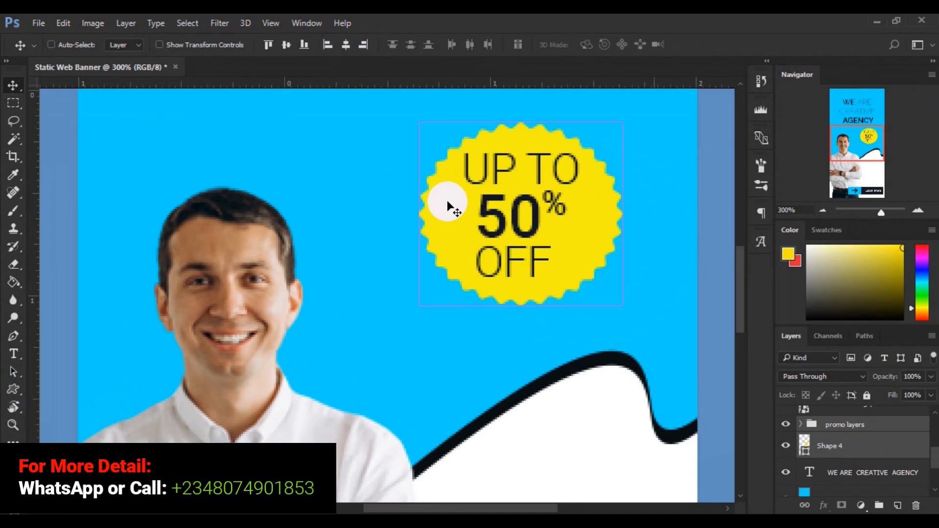
key("ctrl+0")
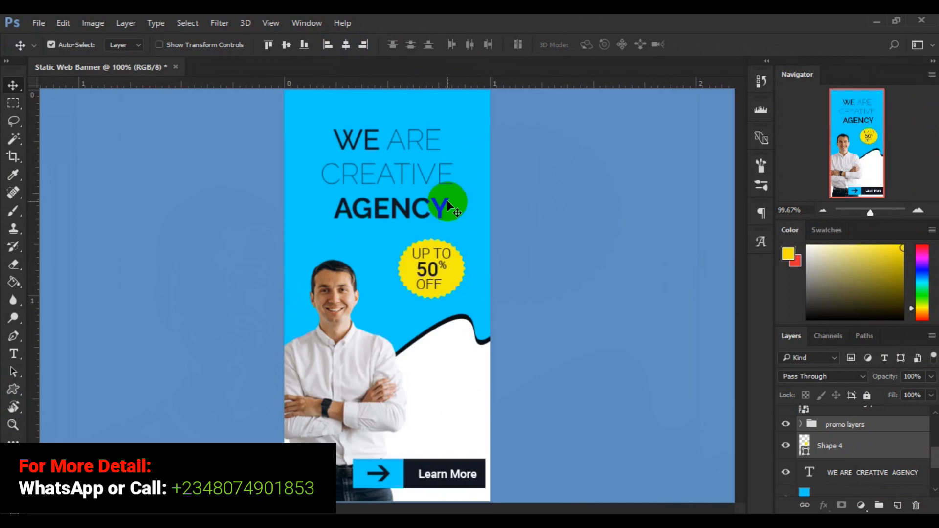
key("ctrl")
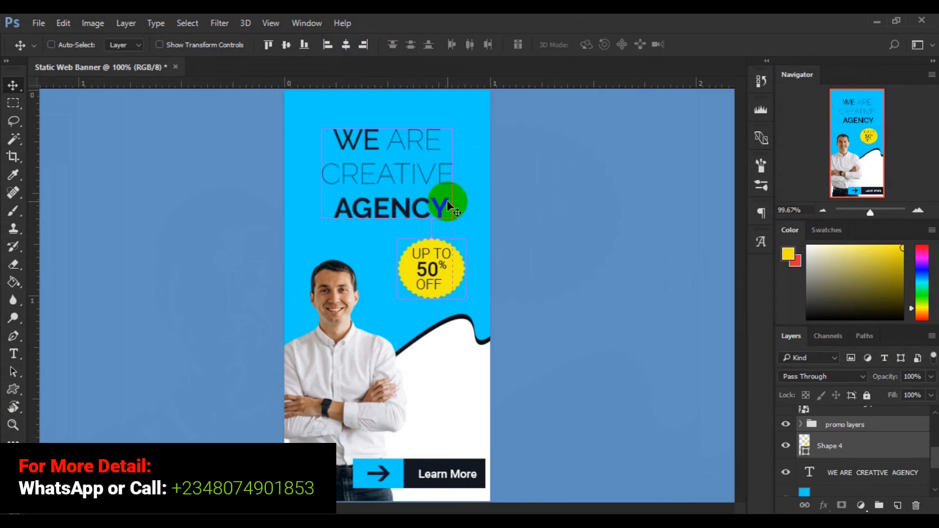
key("ctrl+t")
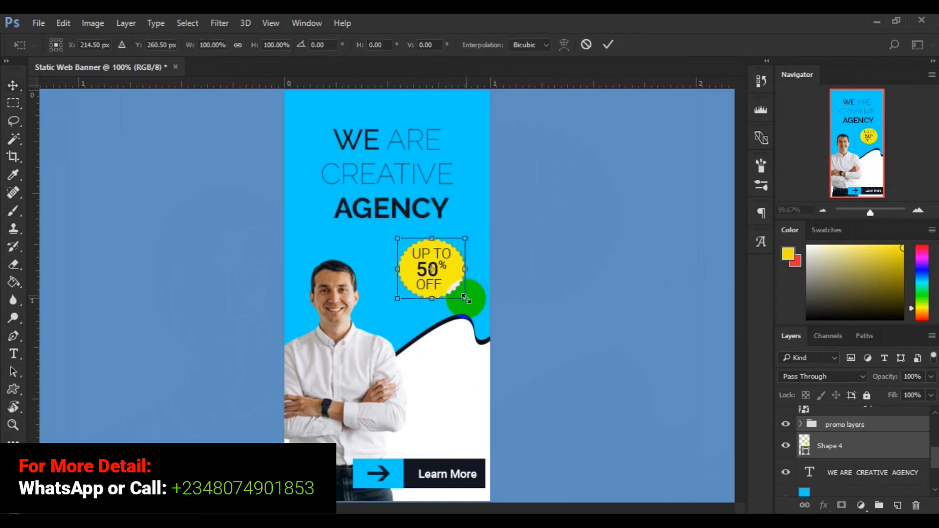
left_click_drag(466, 298, 469, 302)
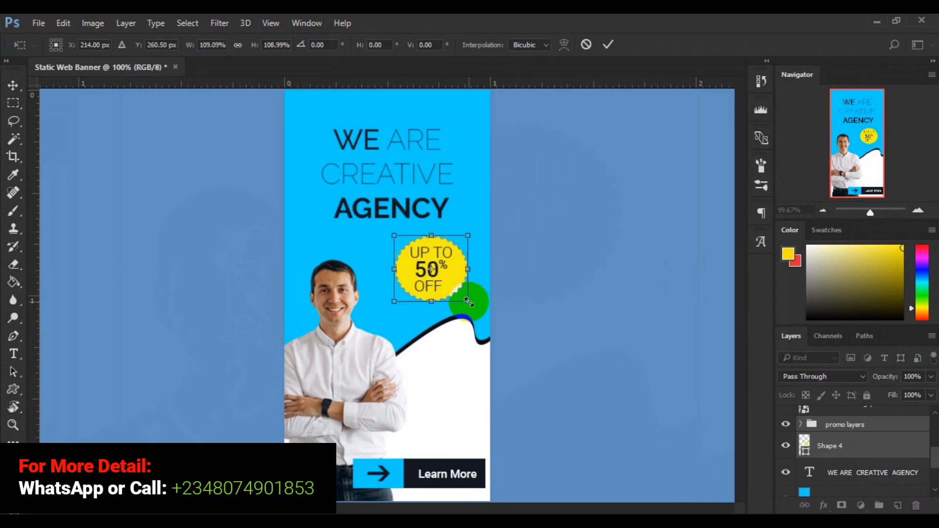
left_click(608, 44)
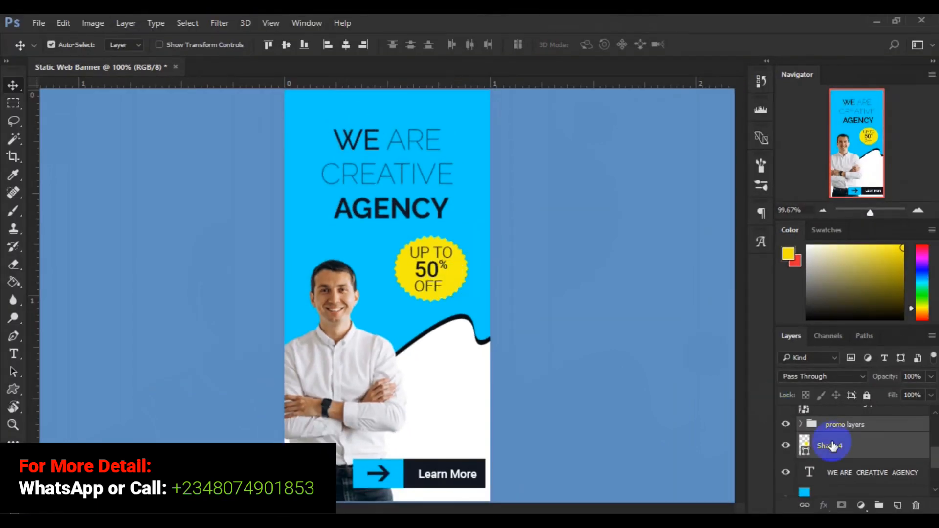
Step: Duplicate the yellow Shape 4 badge layer as "black shape" in the Static Web Banner document
left_click(834, 444)
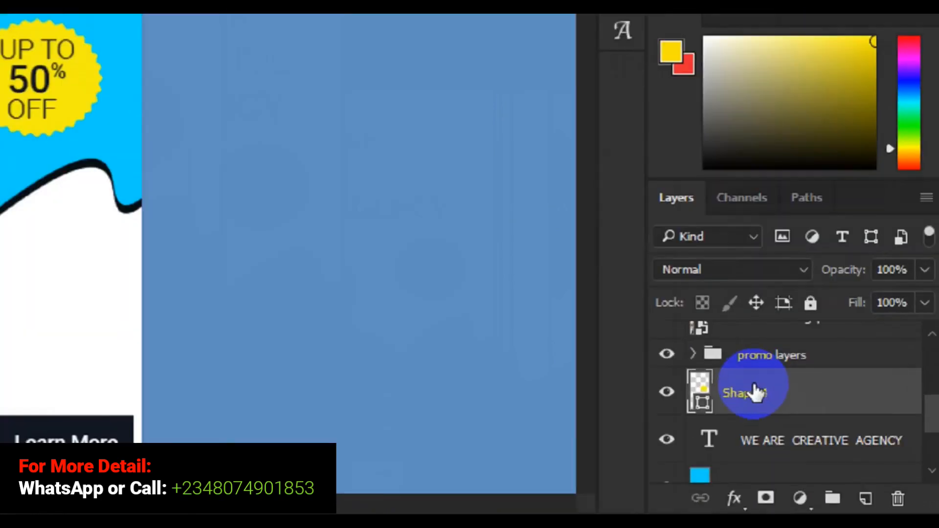
right_click(835, 446)
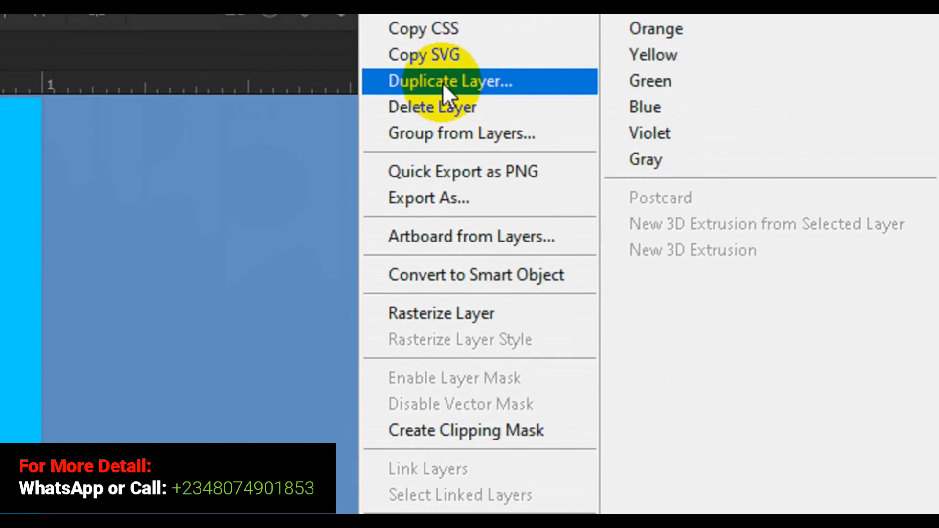
left_click(443, 66)
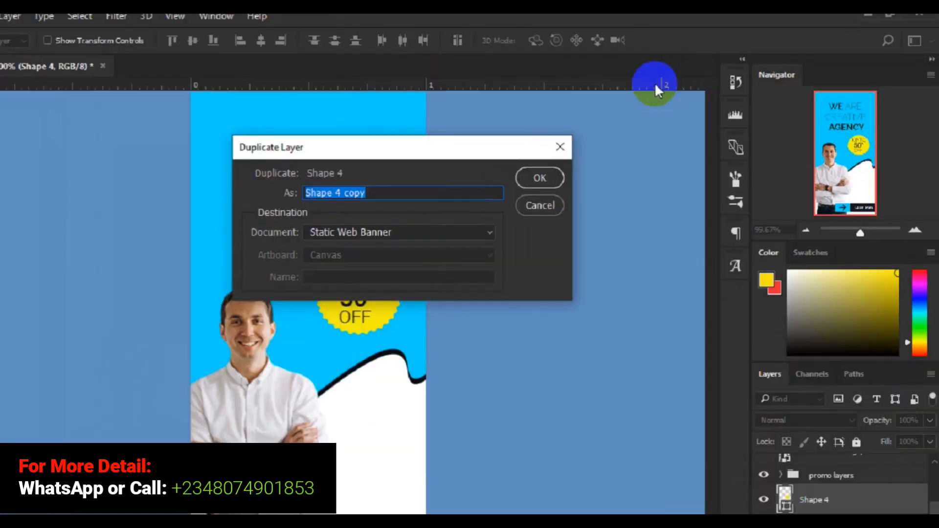
type("black ")
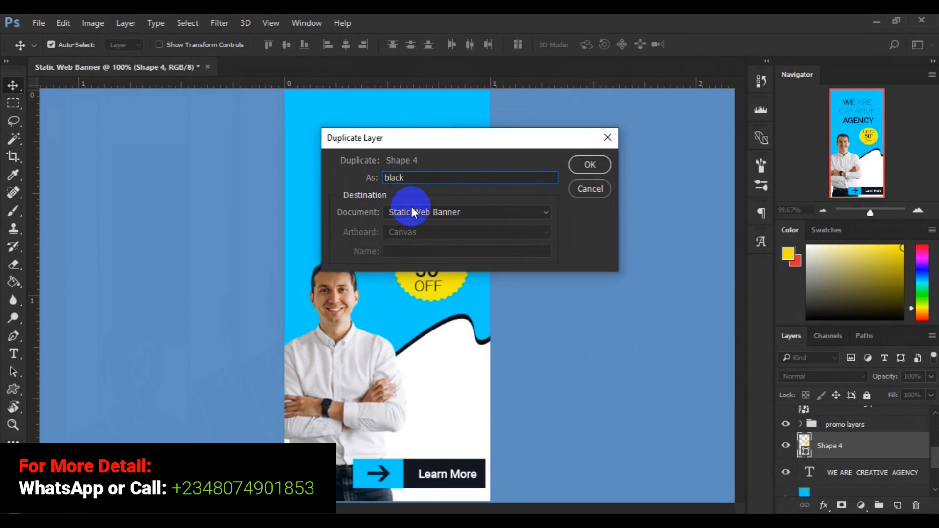
type("shape")
left_click(586, 168)
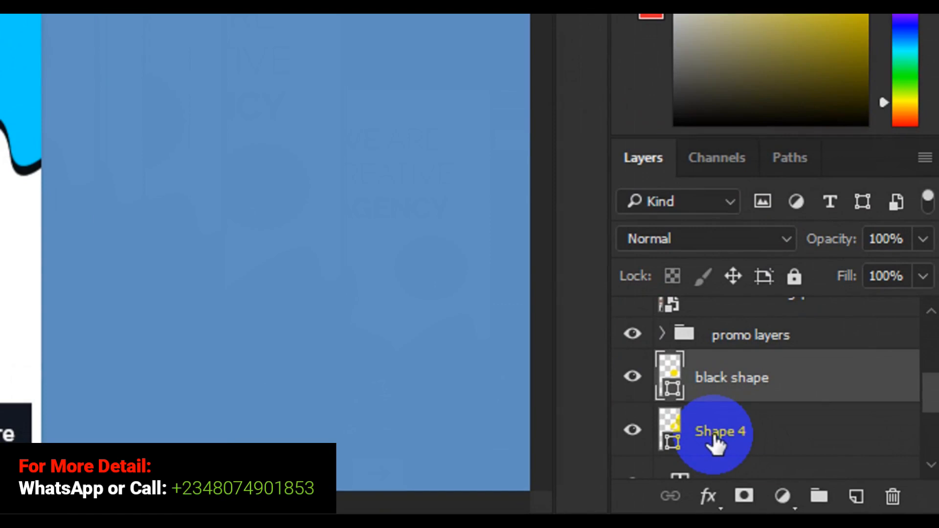
Step: Recolor the lower badge layer, Shape 4, with dark #131822 sampled from the Learn More button and offset it slightly right
left_click(715, 437)
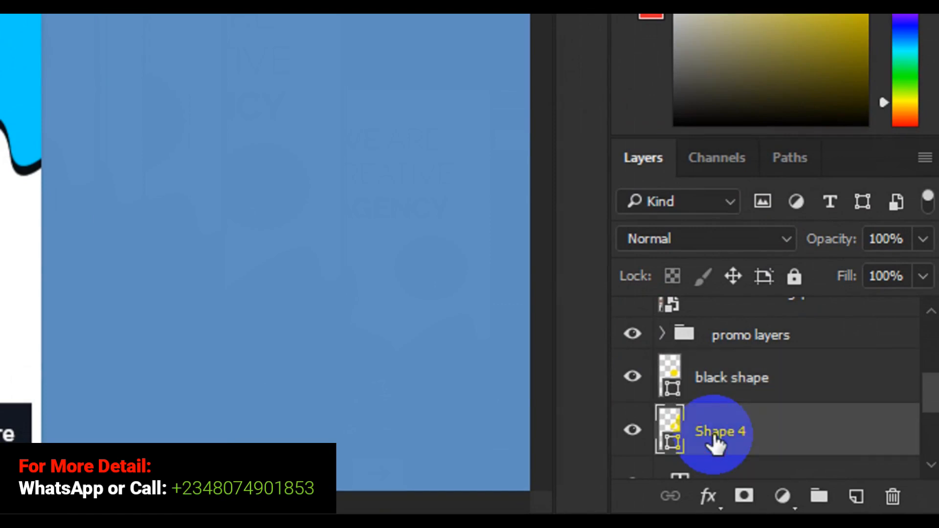
left_click(671, 438)
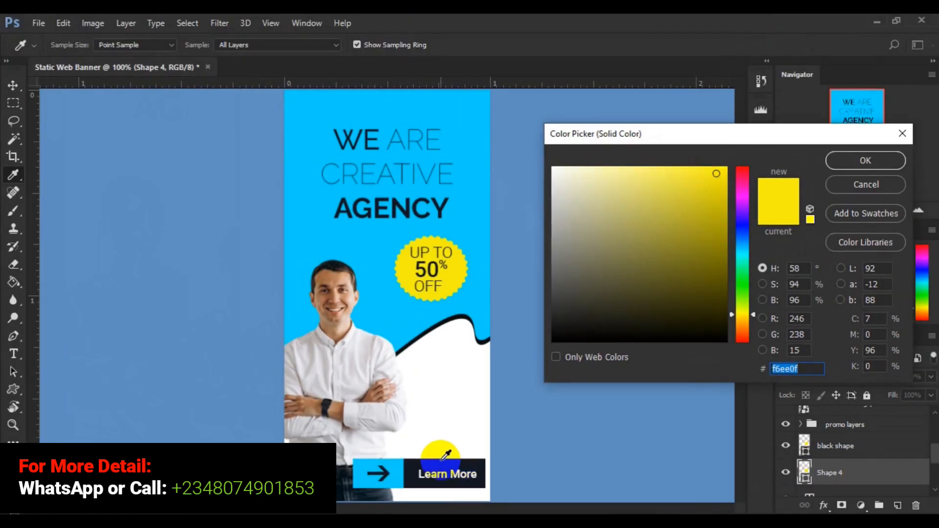
left_click(443, 460)
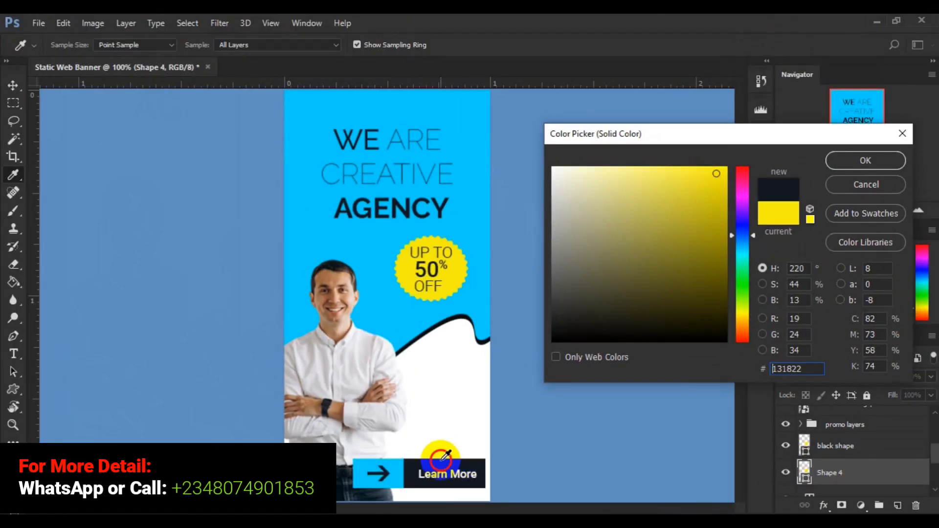
left_click(863, 164)
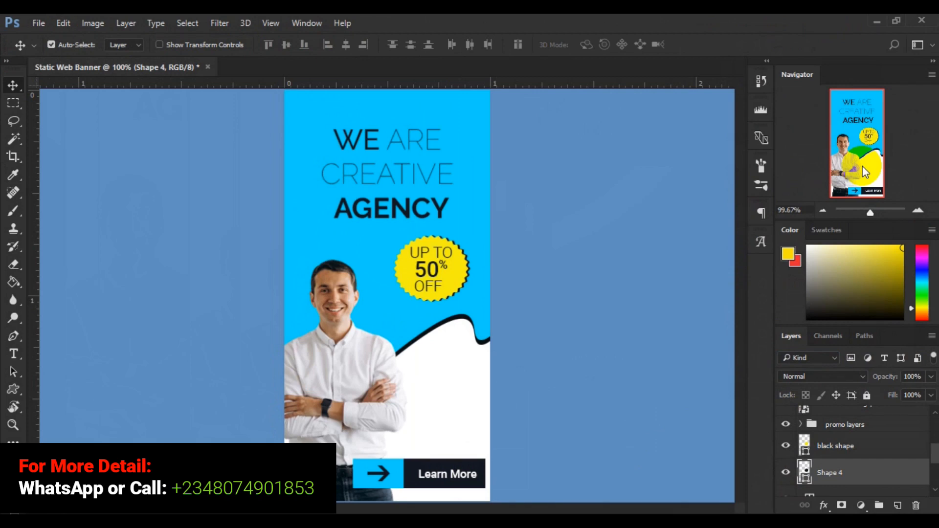
Step: Add a new empty layer directly above the blue "other color" background layer
key("ctrl")
key("ctrl+minus")
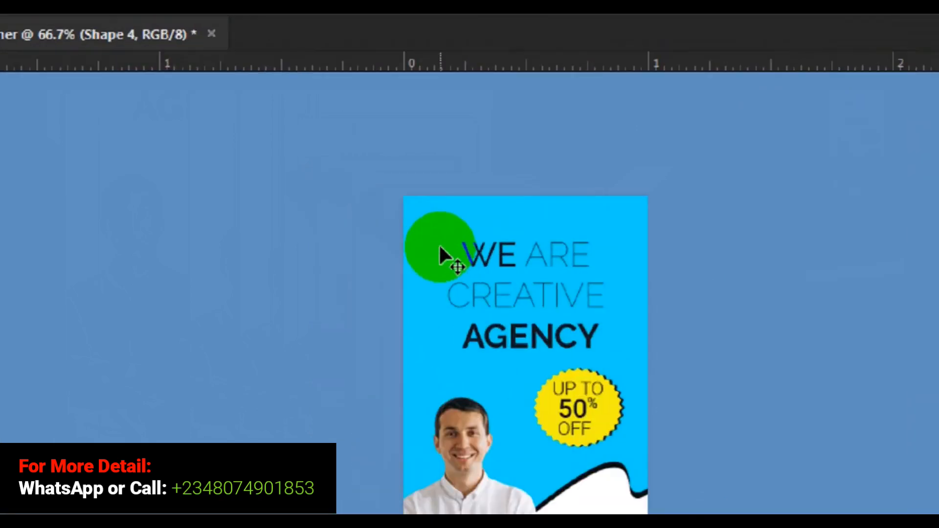
left_click(470, 264)
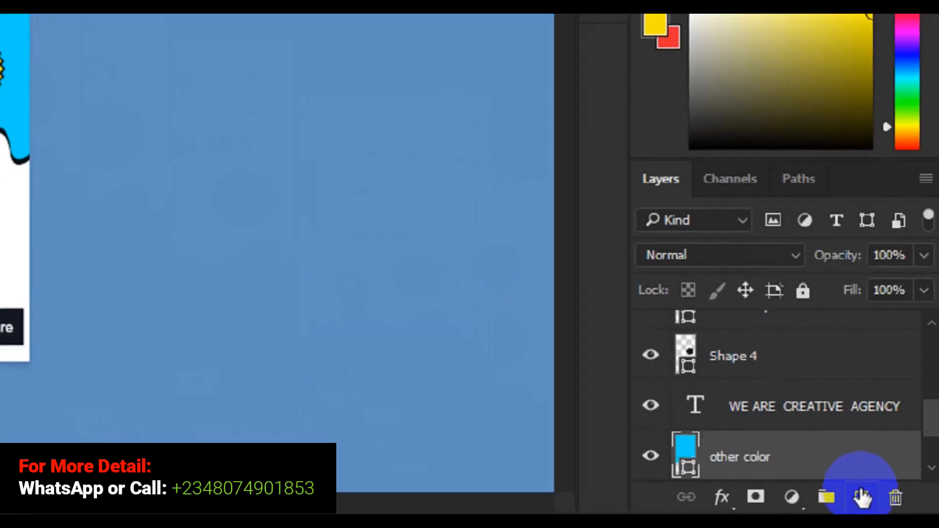
left_click(862, 497)
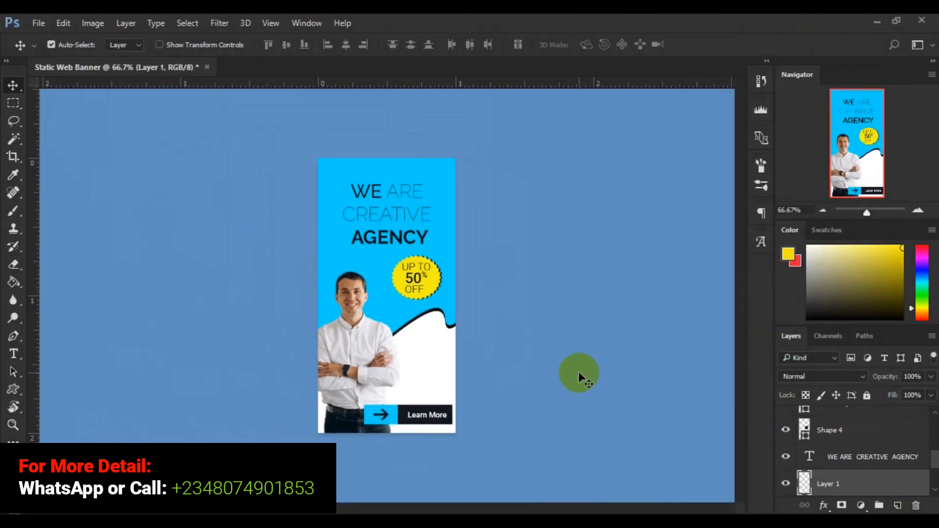
Step: Draw a splatter custom shape about 253 x 221 px over the banner's upper-left corner with the Custom Shape tool
left_click(8, 389)
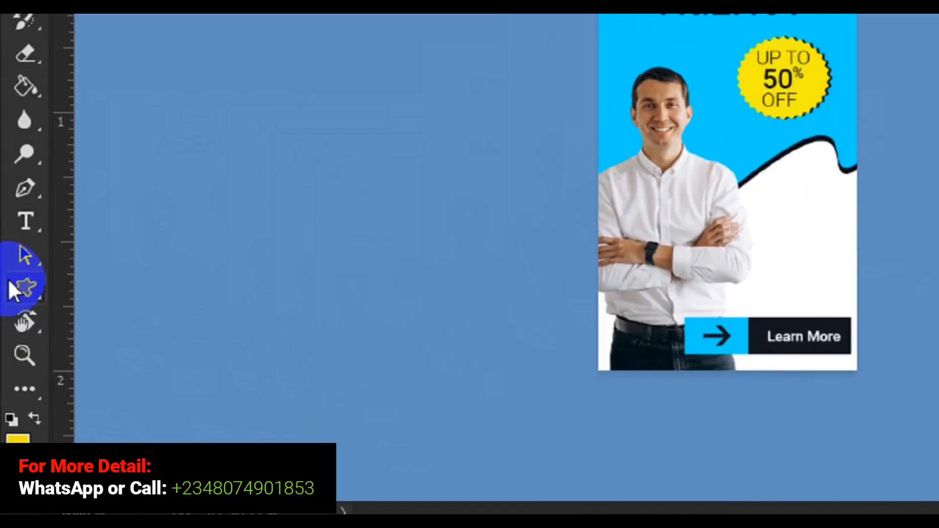
right_click(9, 265)
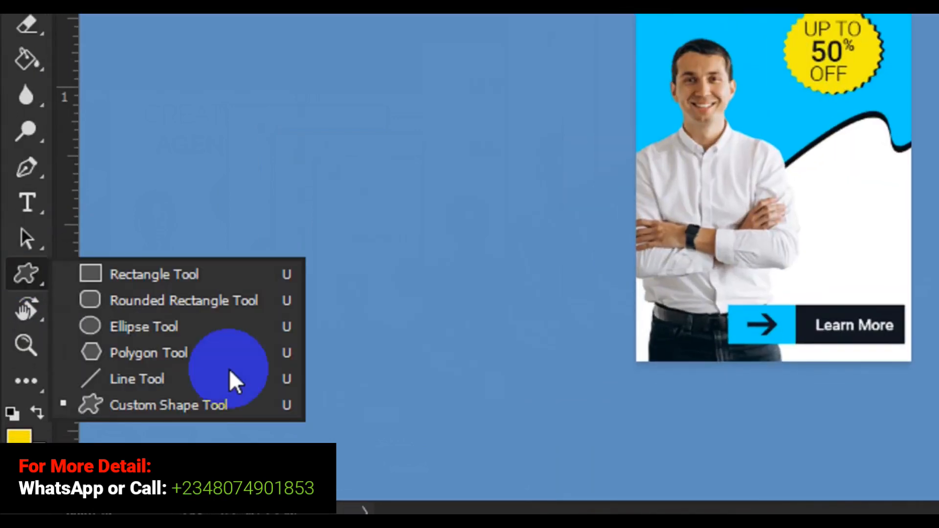
left_click(143, 399)
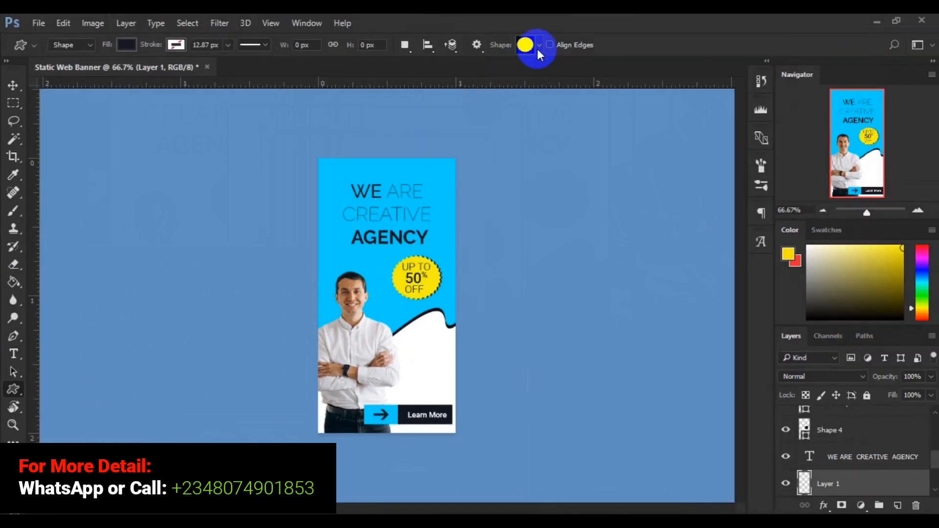
left_click(537, 43)
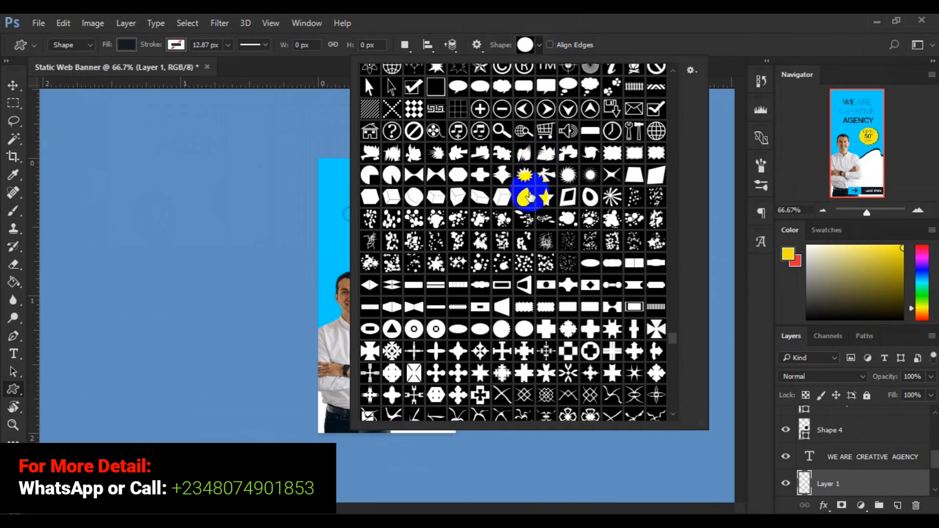
left_click(526, 221)
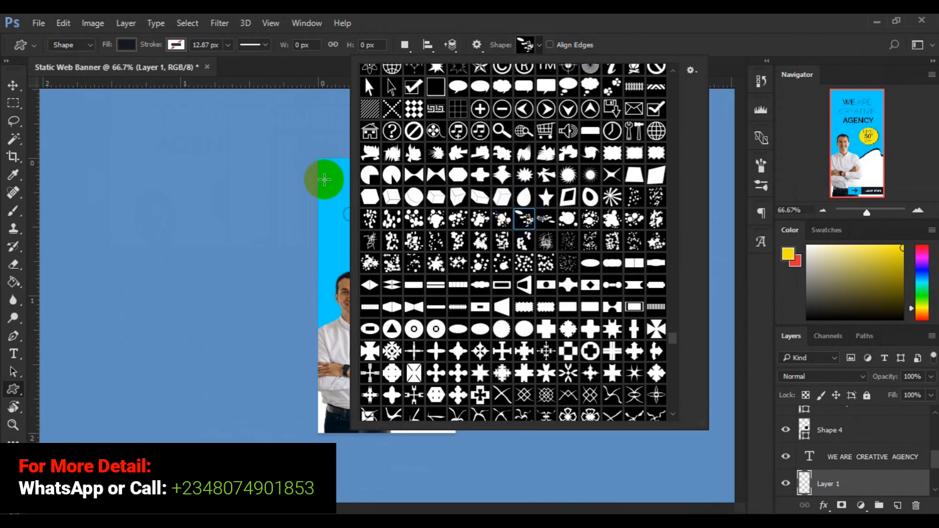
left_click(325, 179)
left_click_drag(341, 206, 382, 243)
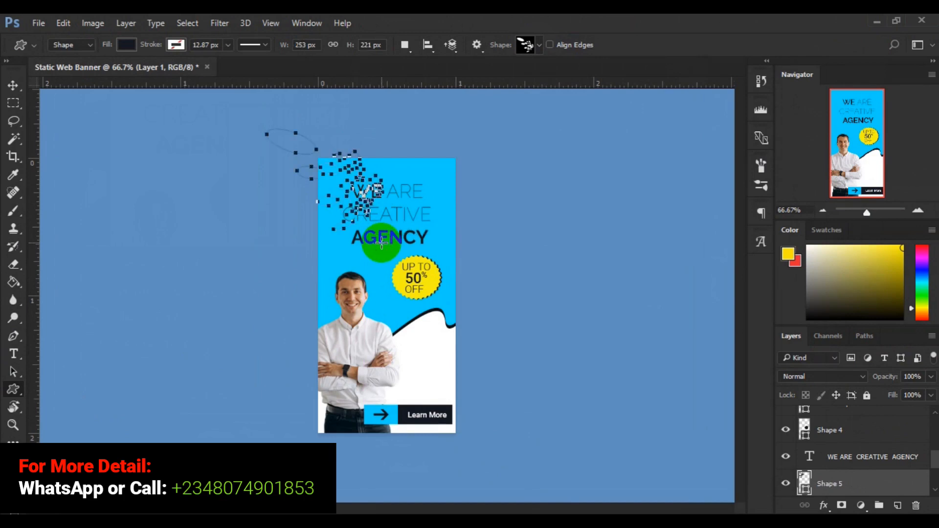
Step: Move the dark splatter shape up and left so it covers only the banner's upper-left corner, clear of the headline
left_click(19, 89)
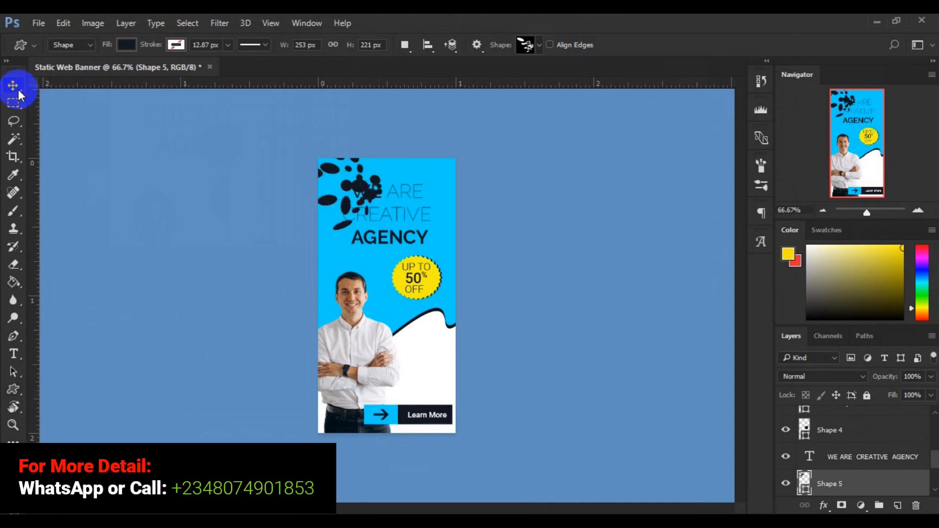
left_click(349, 187)
mouse_move(349, 187)
left_mouse_down()
mouse_move(332, 184)
mouse_move(352, 188)
left_mouse_up()
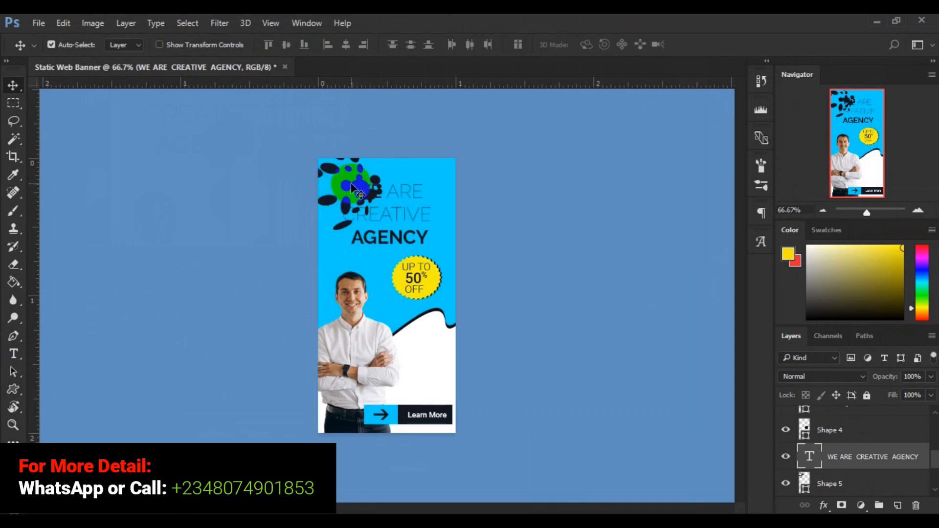
left_click(334, 170)
left_click_drag(329, 165, 310, 152)
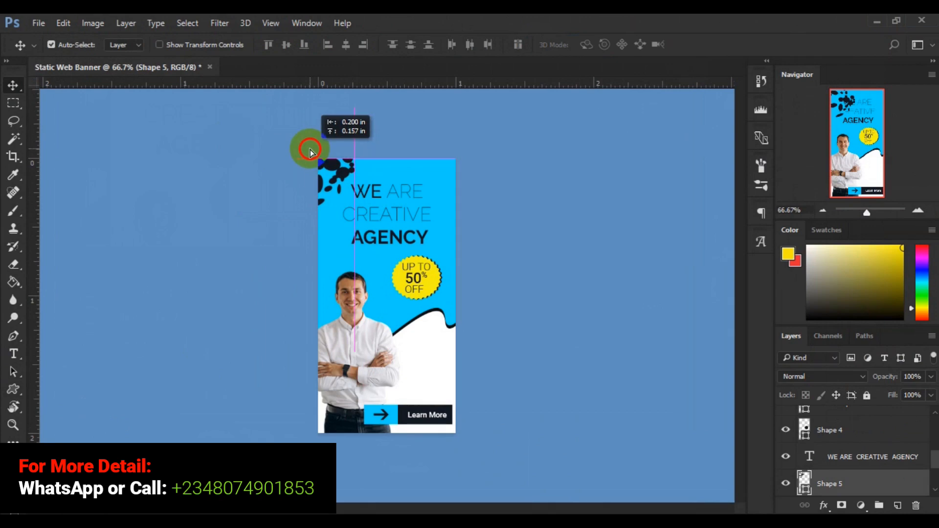
left_click_drag(310, 152, 309, 152)
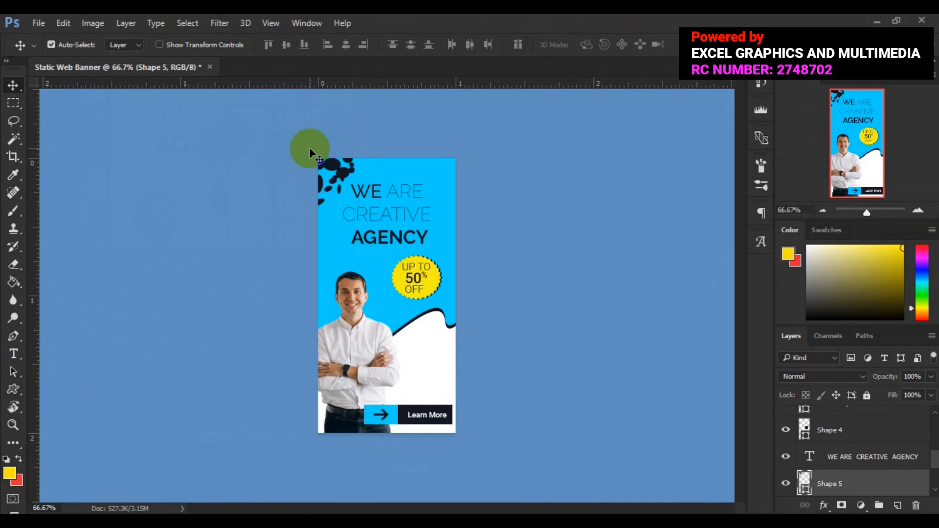
Step: Delete the splatter shape layer from the banner and deselect all layers
key("Delete")
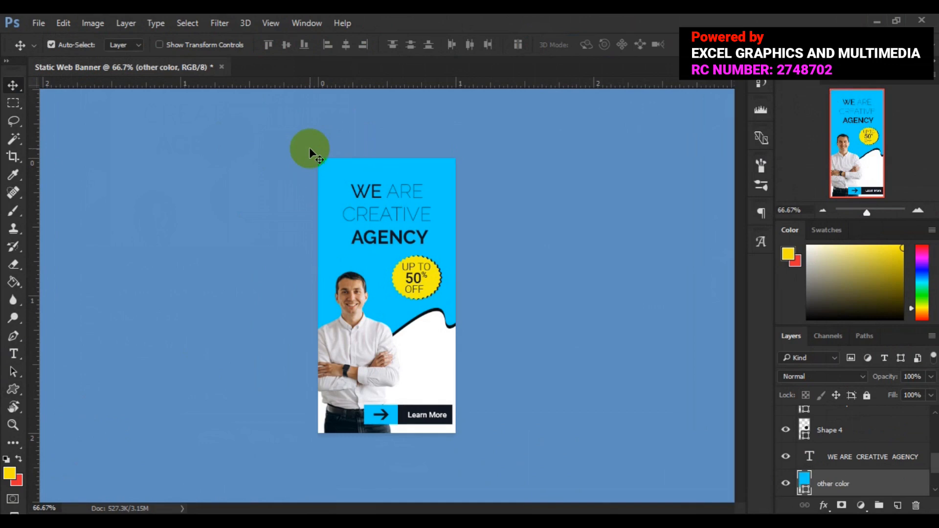
key("ctrl+t")
key("ctrl+0")
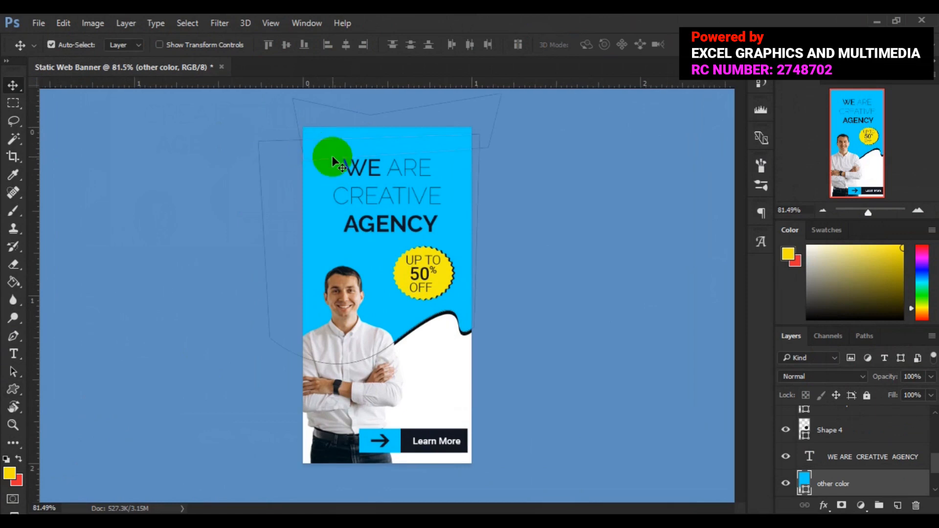
left_click(480, 224)
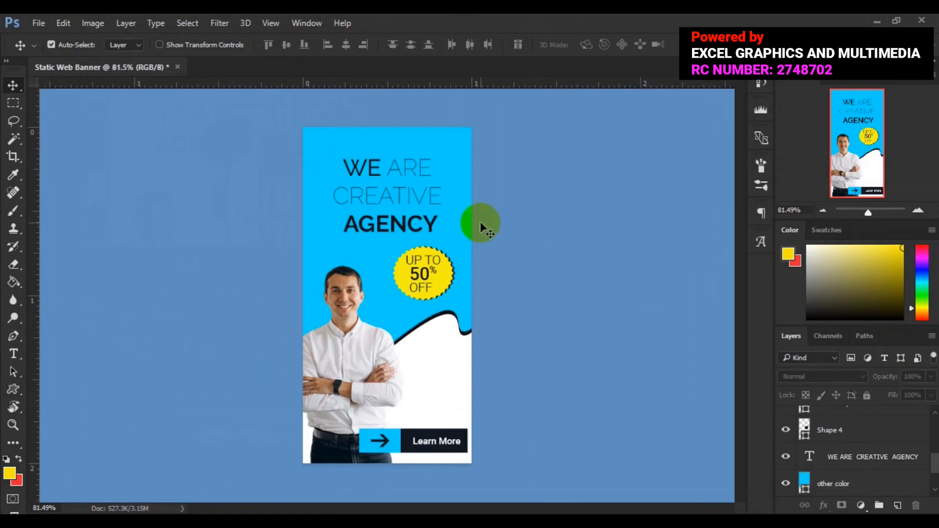
Step: Nudge the "WE ARE CREATIVE AGENCY" headline slightly upward, away from the yellow discount badge
left_click(362, 196)
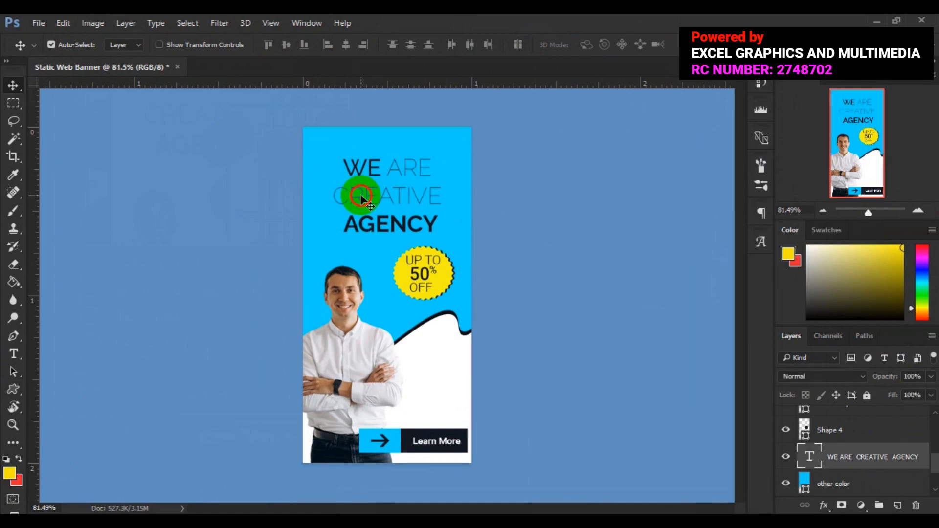
key("Up")
key("Up")
key("Up")
key("Up")
key("Up")
key("Up")
key("Up")
key("Up")
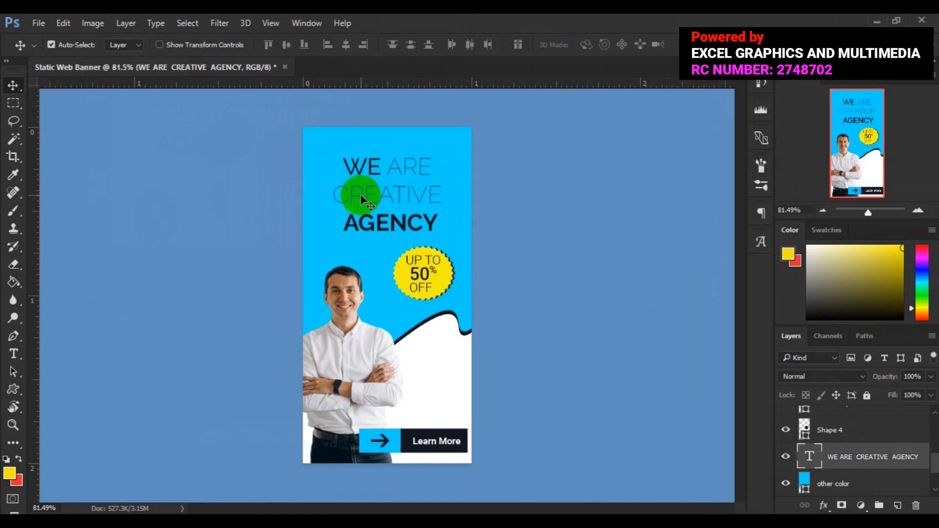
key("Up")
key("Up")
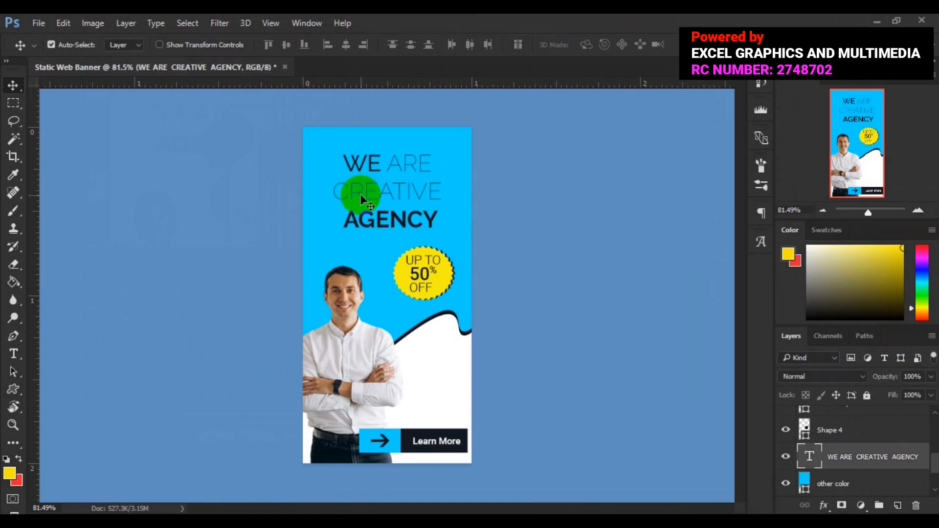
Step: Scale the "WE ARE CREATIVE AGENCY" headline up proportionally from its center to about 108%
key("ctrl")
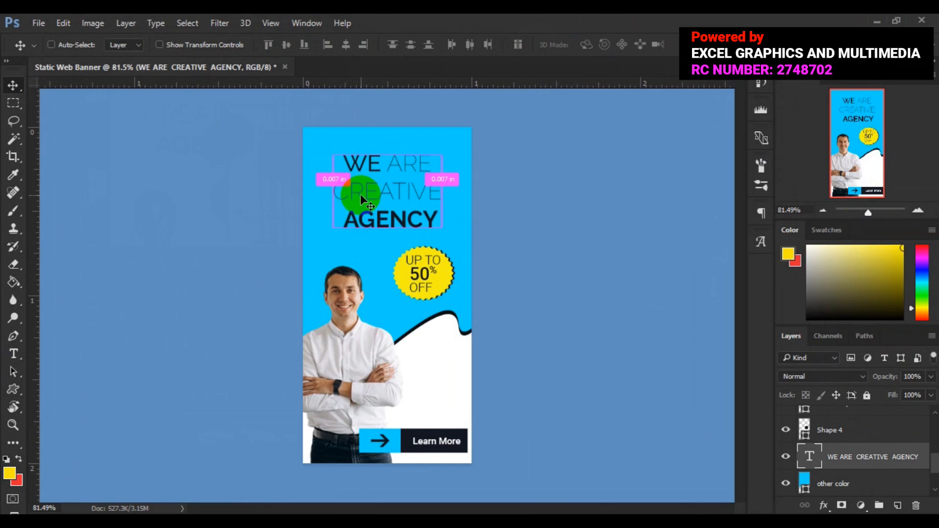
key("ctrl+t")
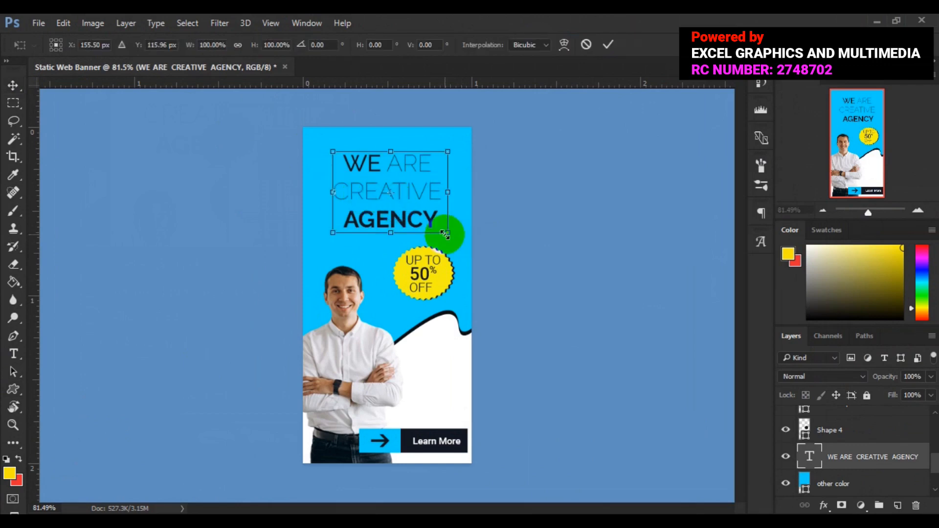
left_click_drag(449, 233, 452, 238)
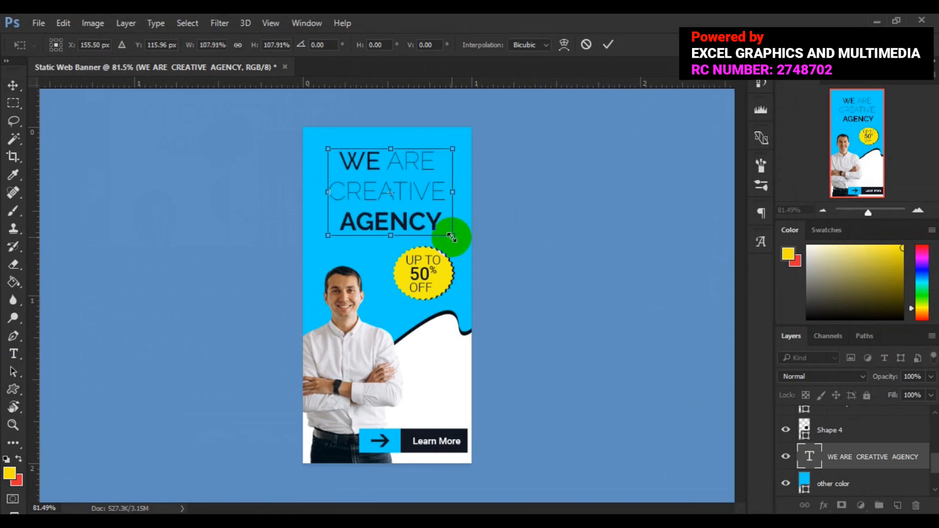
key("Return")
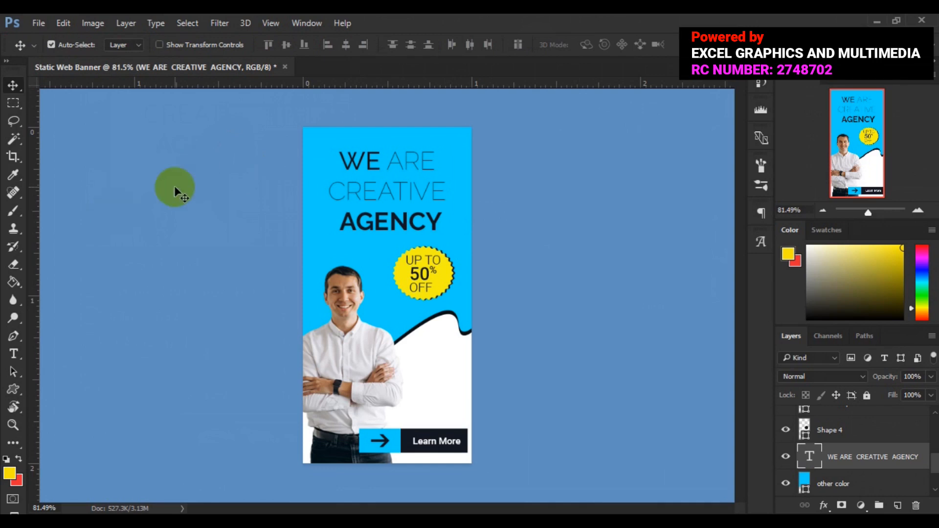
Step: Draw a small dark curved teardrop accent, about 9 x 15 px, just above and left of the headline's W with the Pen tool
key("ctrl")
key("ctrl+plus")
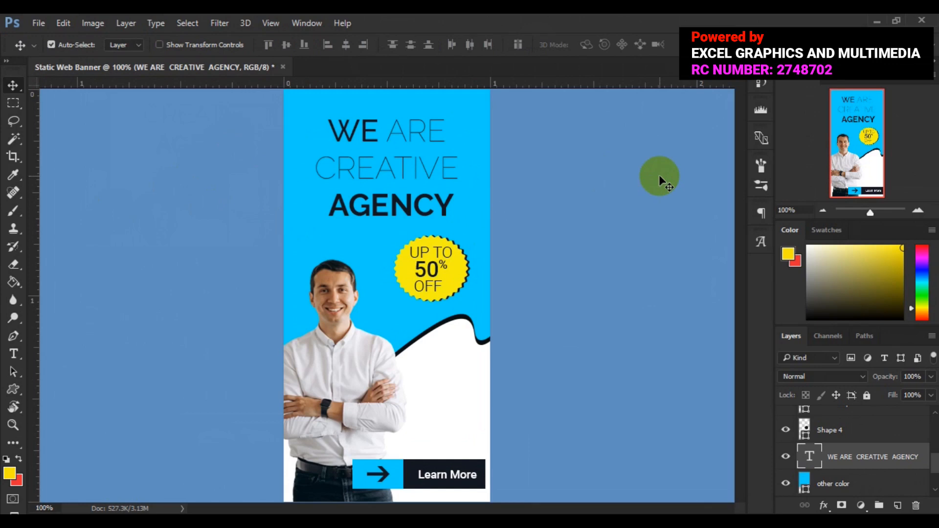
key("ctrl+plus")
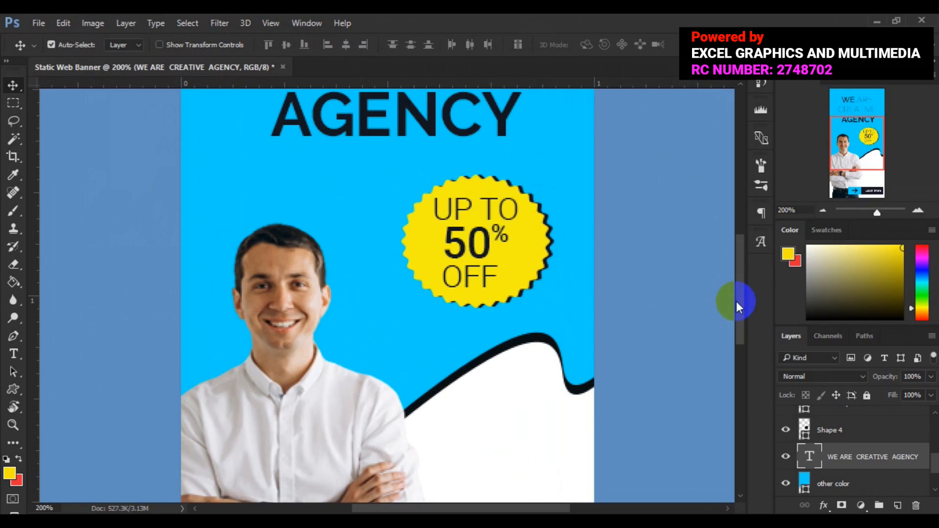
left_click_drag(739, 304, 729, 246)
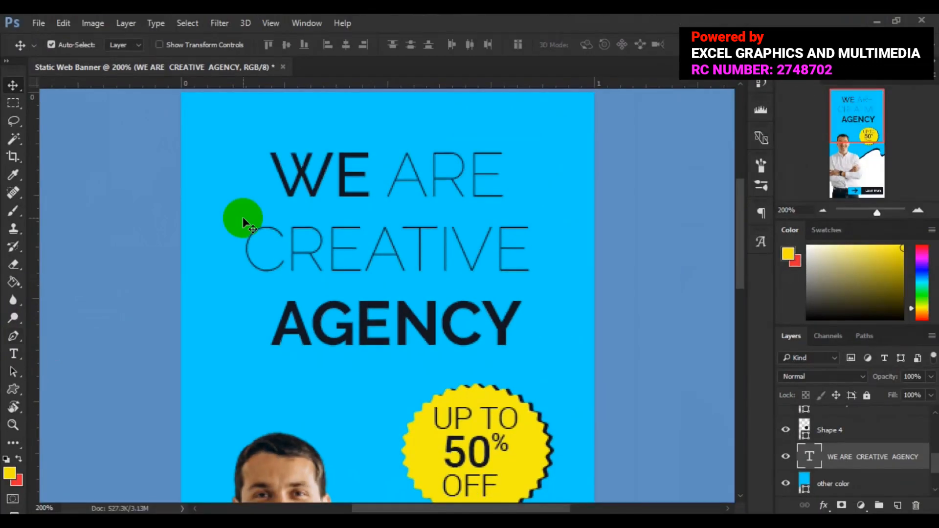
left_click(12, 336)
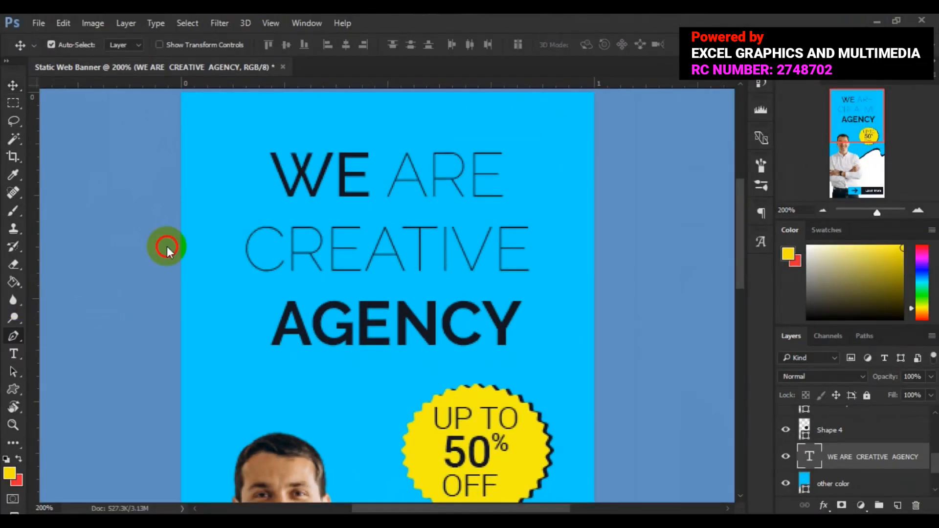
left_click(256, 141)
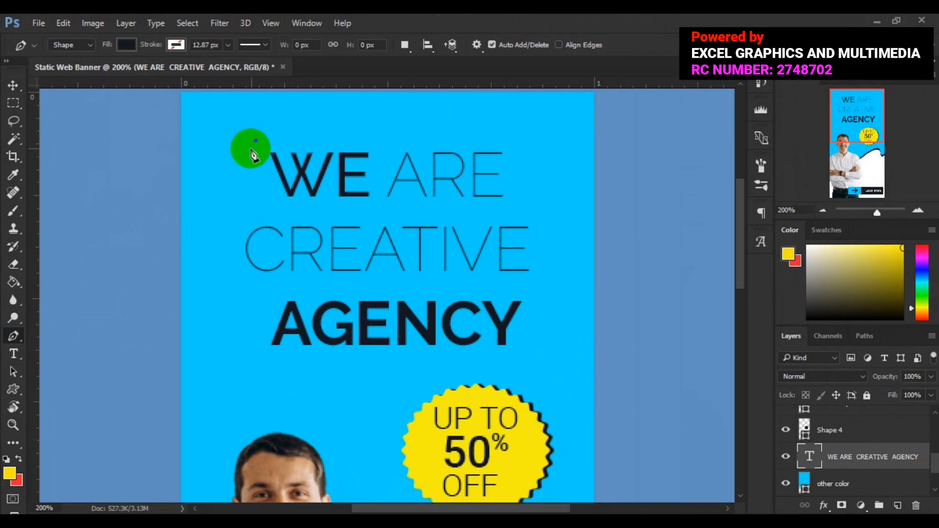
left_click(251, 152)
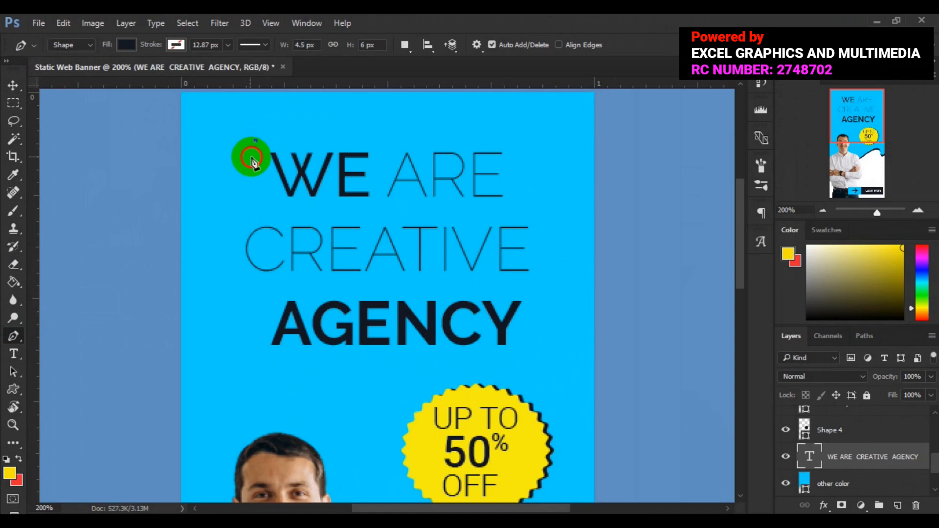
left_click_drag(253, 158, 259, 163)
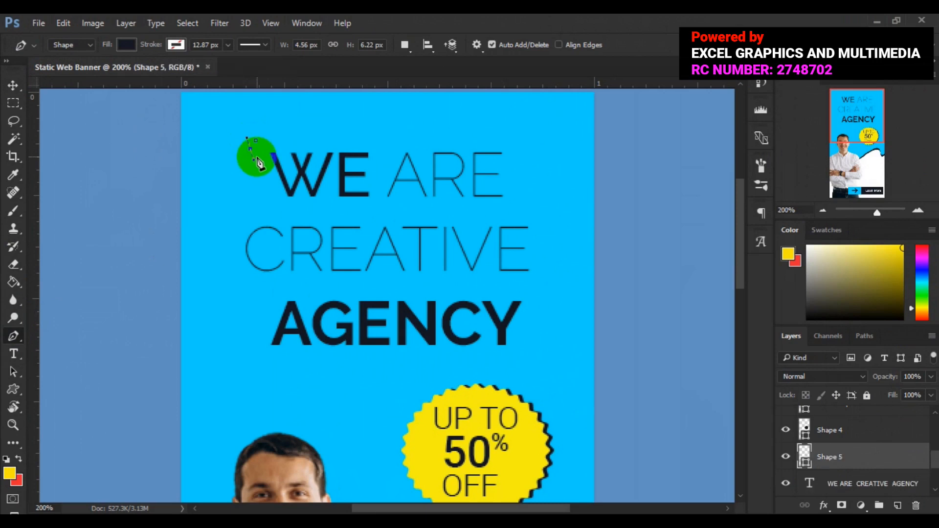
left_click(259, 154)
left_click_drag(259, 152, 259, 151)
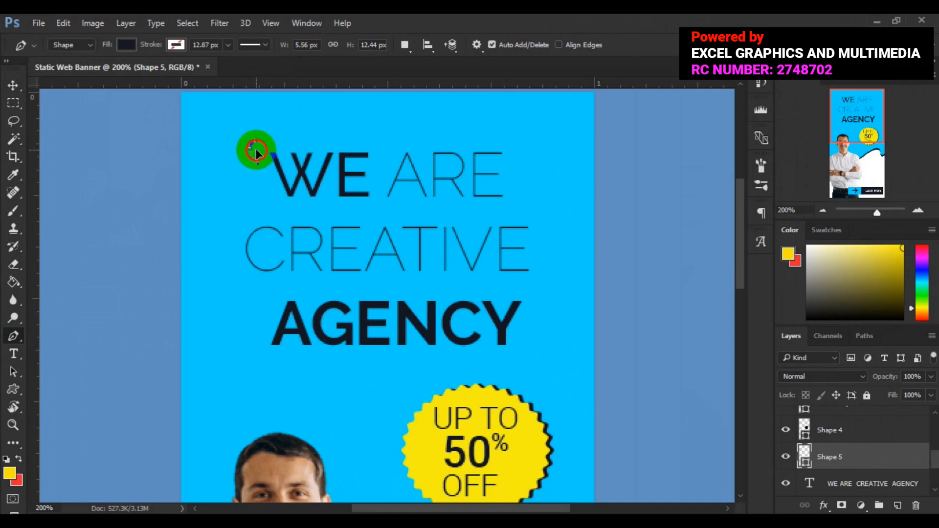
left_click_drag(257, 153, 258, 155)
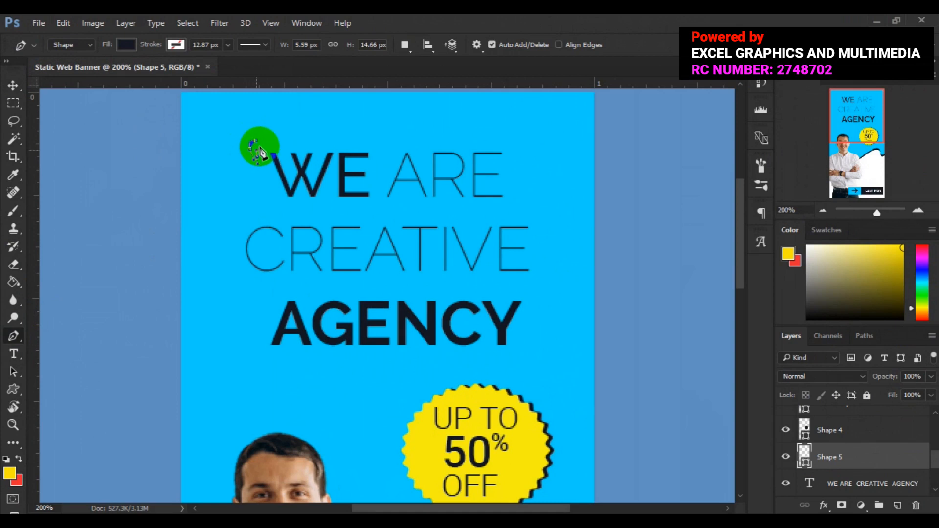
left_click_drag(263, 152, 267, 148)
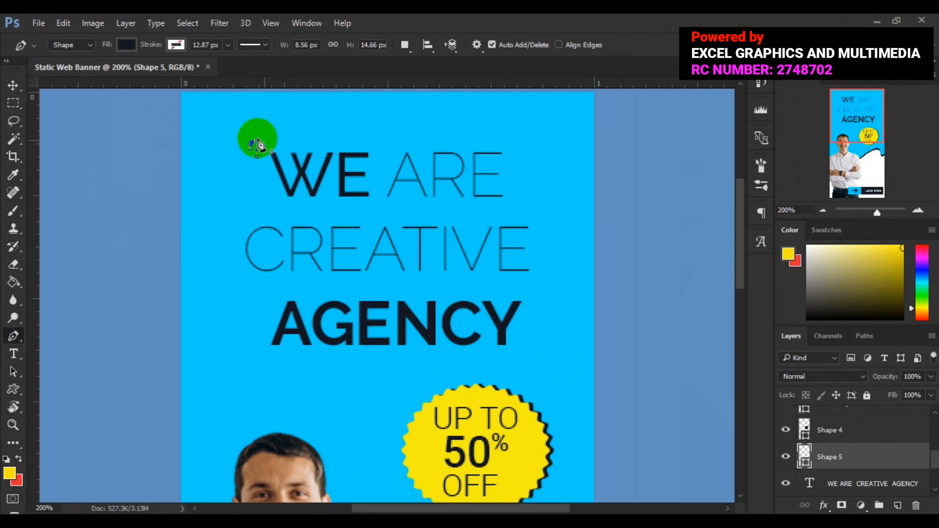
left_click(255, 140)
left_click_drag(256, 141, 252, 142)
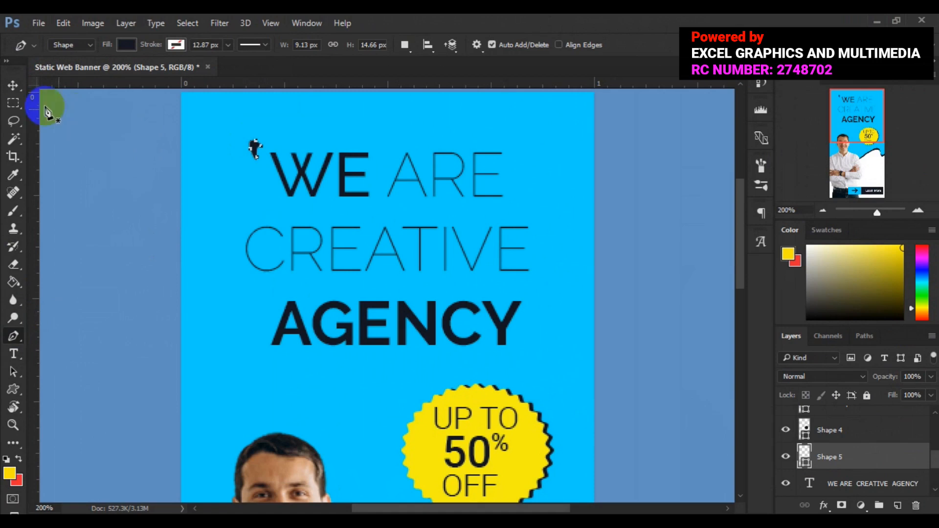
Step: Select the teardrop accent's Shape 5 layer and check how the mark looks on the whole banner
left_click(17, 89)
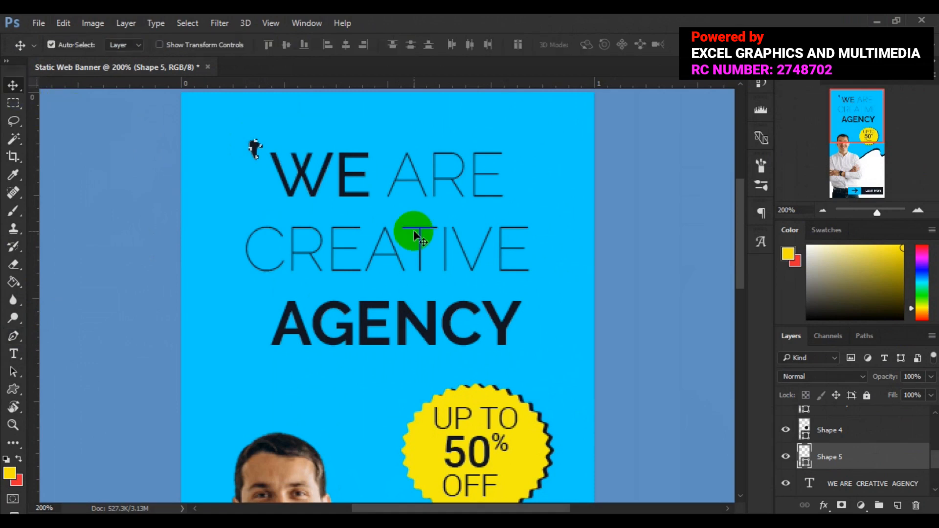
left_click(845, 432)
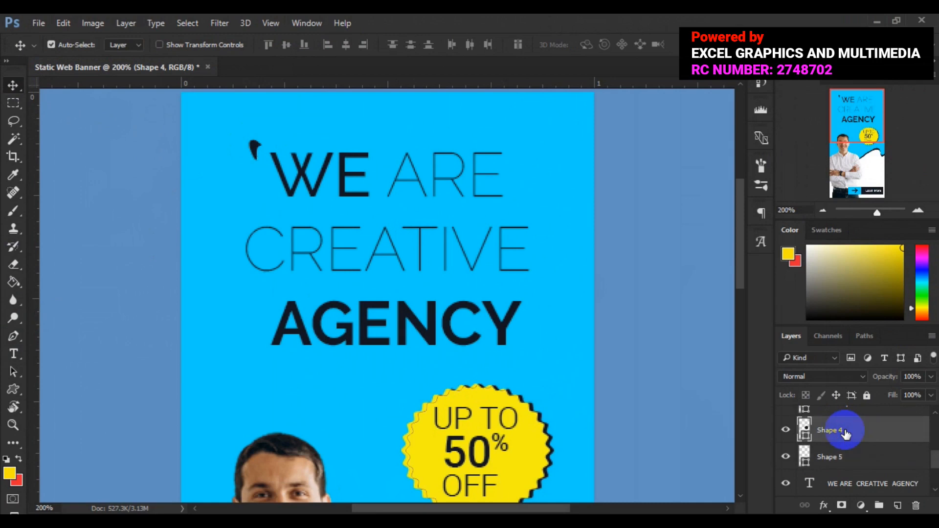
left_click(864, 461)
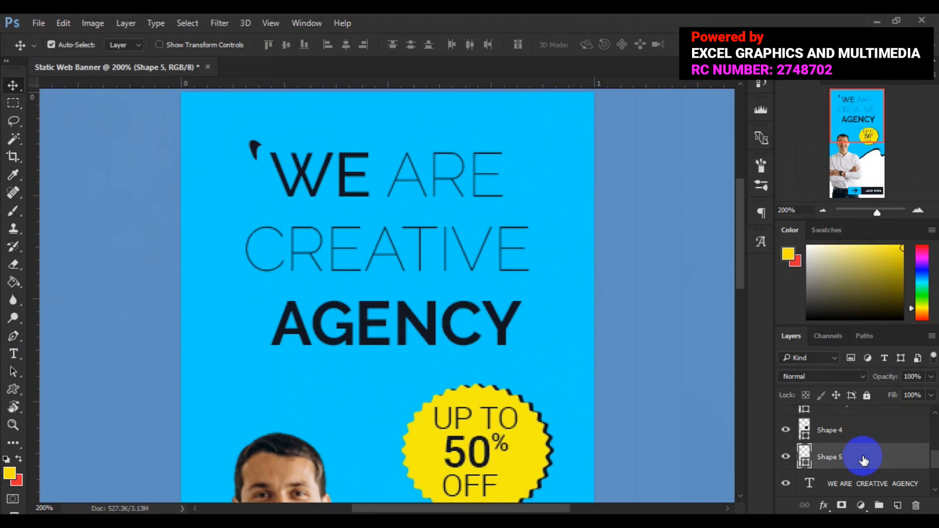
key("ctrl")
key("ctrl+0")
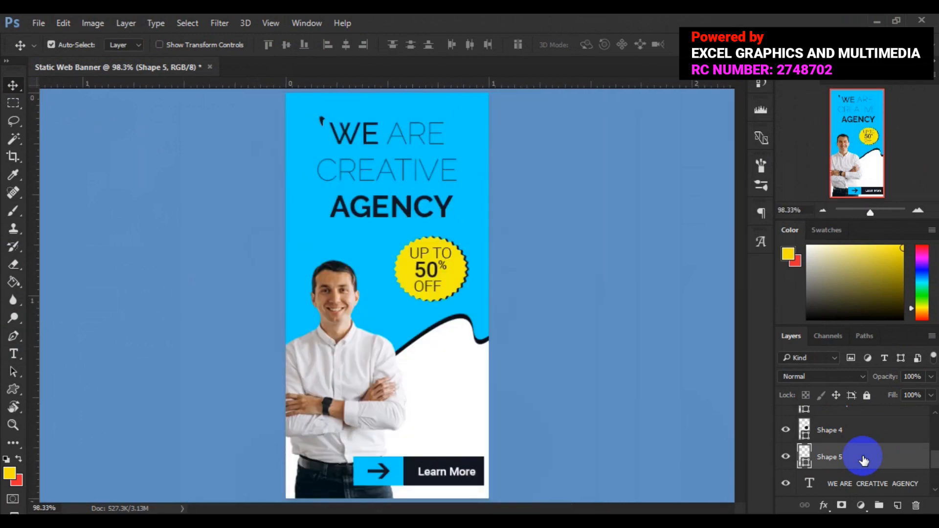
key("ctrl")
key("ctrl+minus")
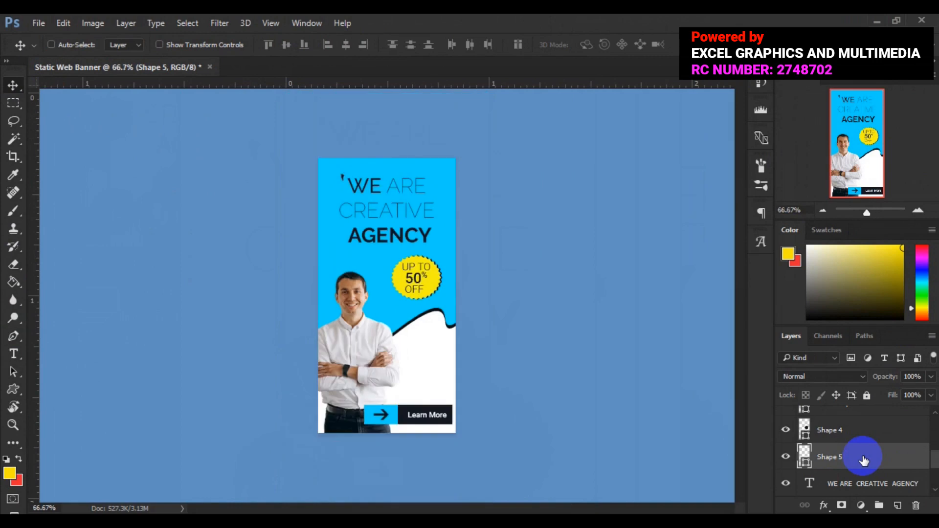